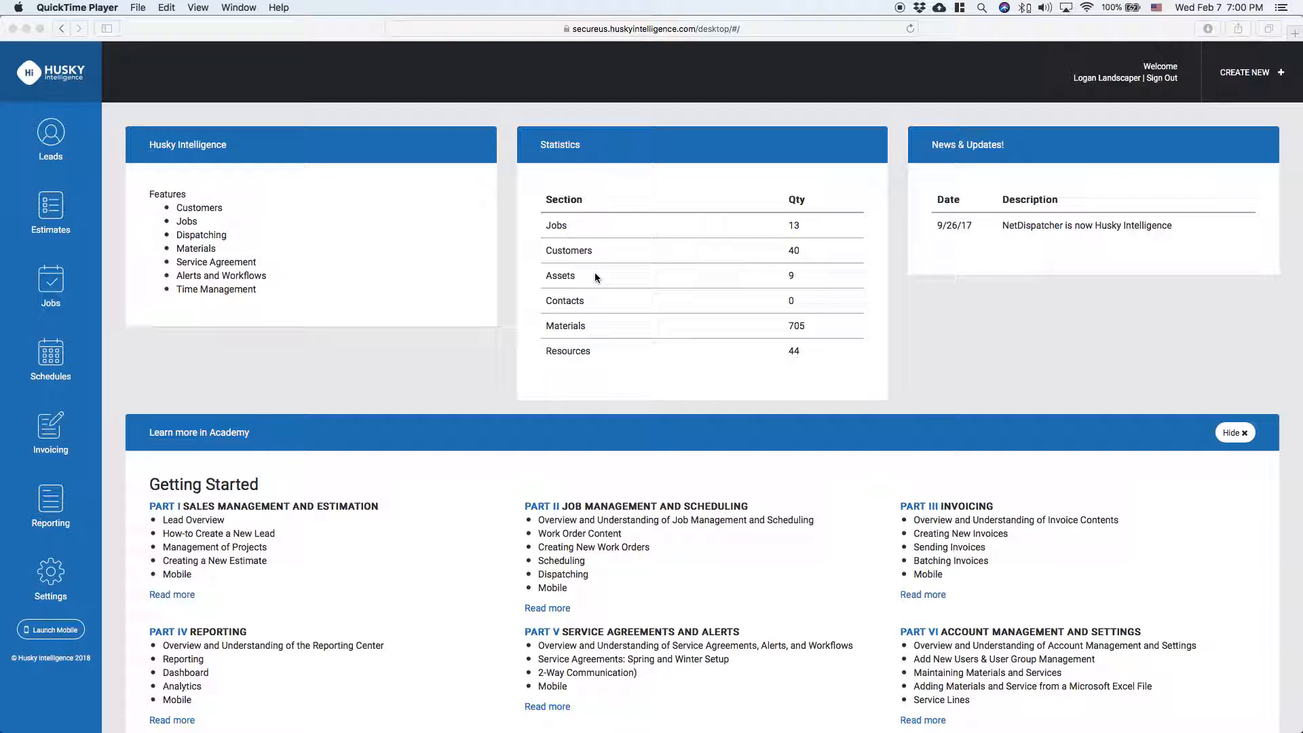
- Start a new estimate using the Landscape Project Proposal form
{"action": "left_click", "coordinate": [51, 214]}
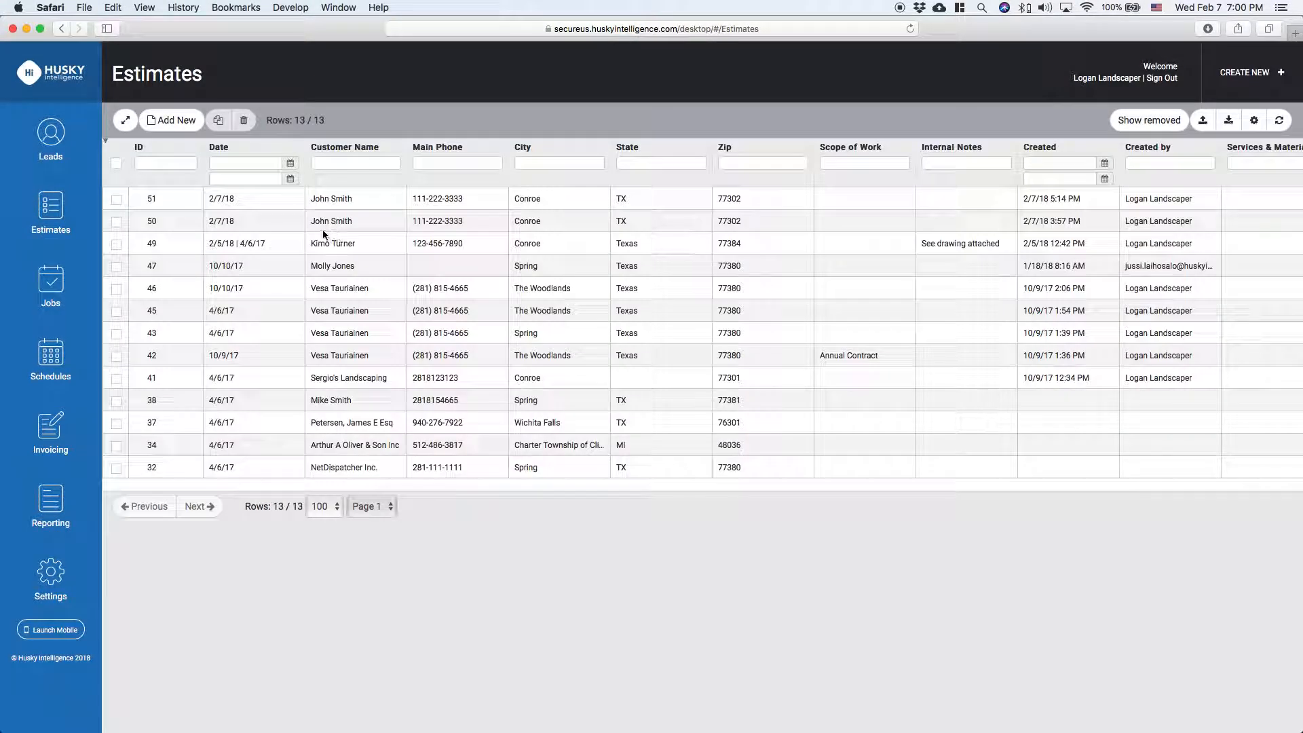
{"action": "left_click", "coordinate": [171, 120]}
{"action": "left_click", "coordinate": [667, 140]}
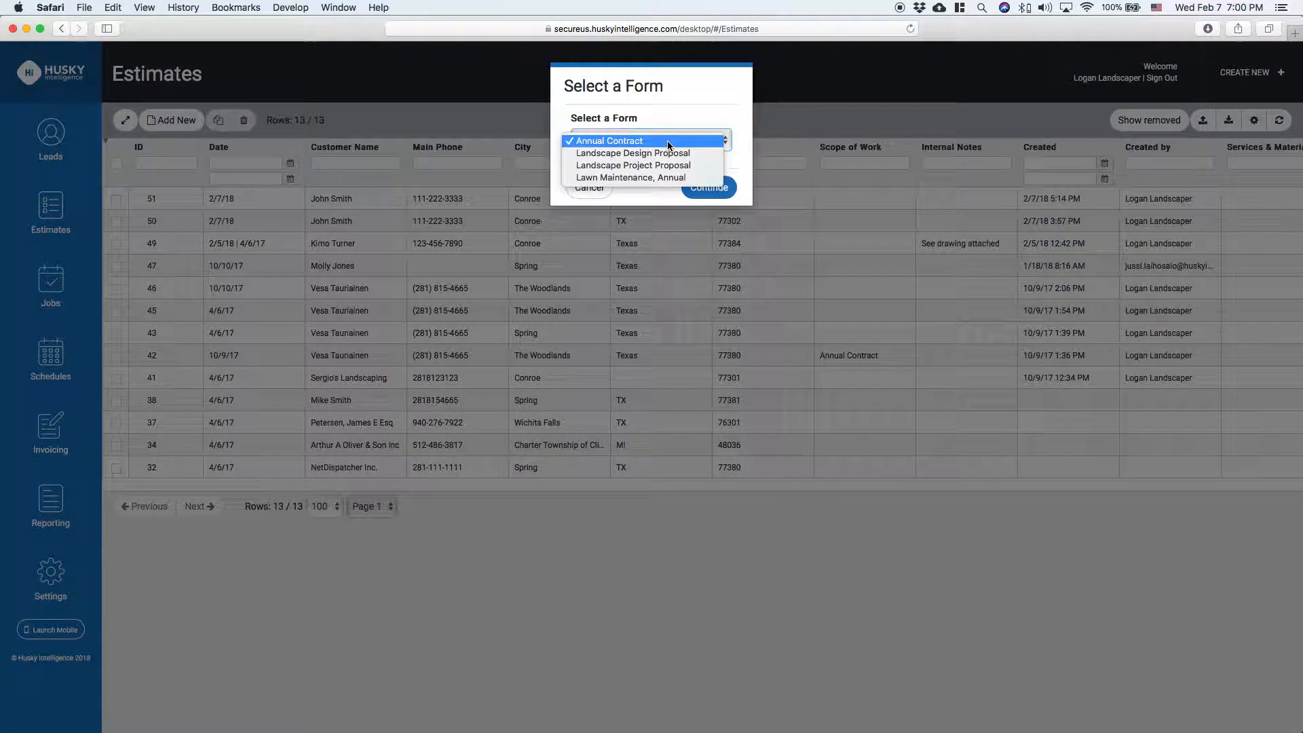
{"action": "left_click", "coordinate": [656, 167]}
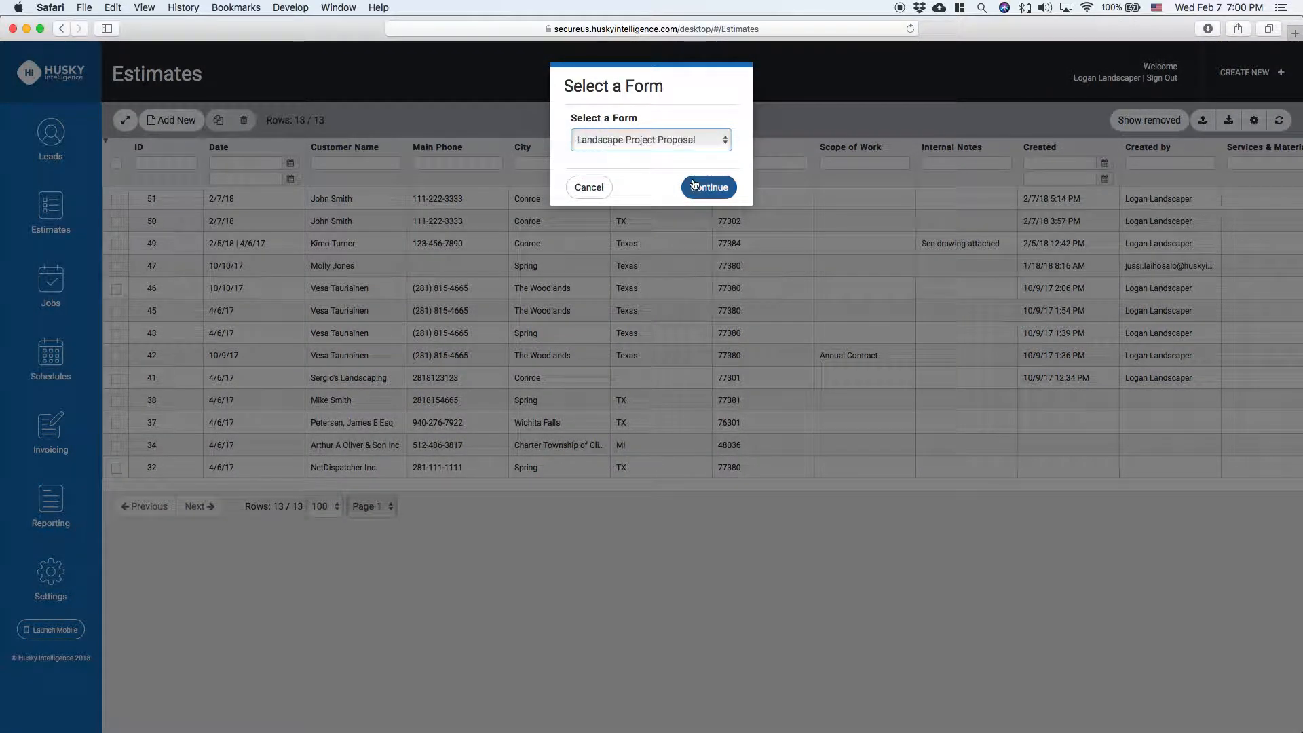
{"action": "left_click", "coordinate": [693, 180]}
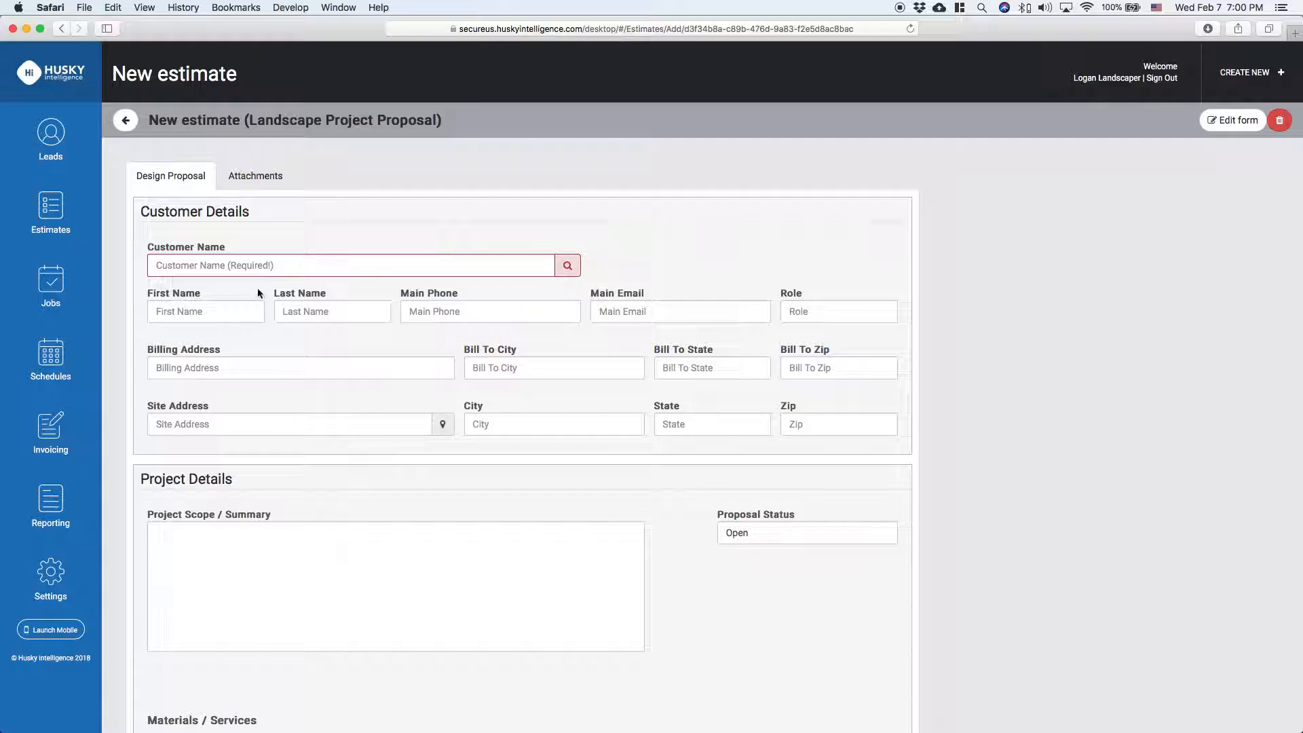
- Search for the customer by last name and fill the customer details from the existing record at the Conroe site
{"action": "left_click", "coordinate": [258, 270]}
{"action": "type", "text": "smith"}
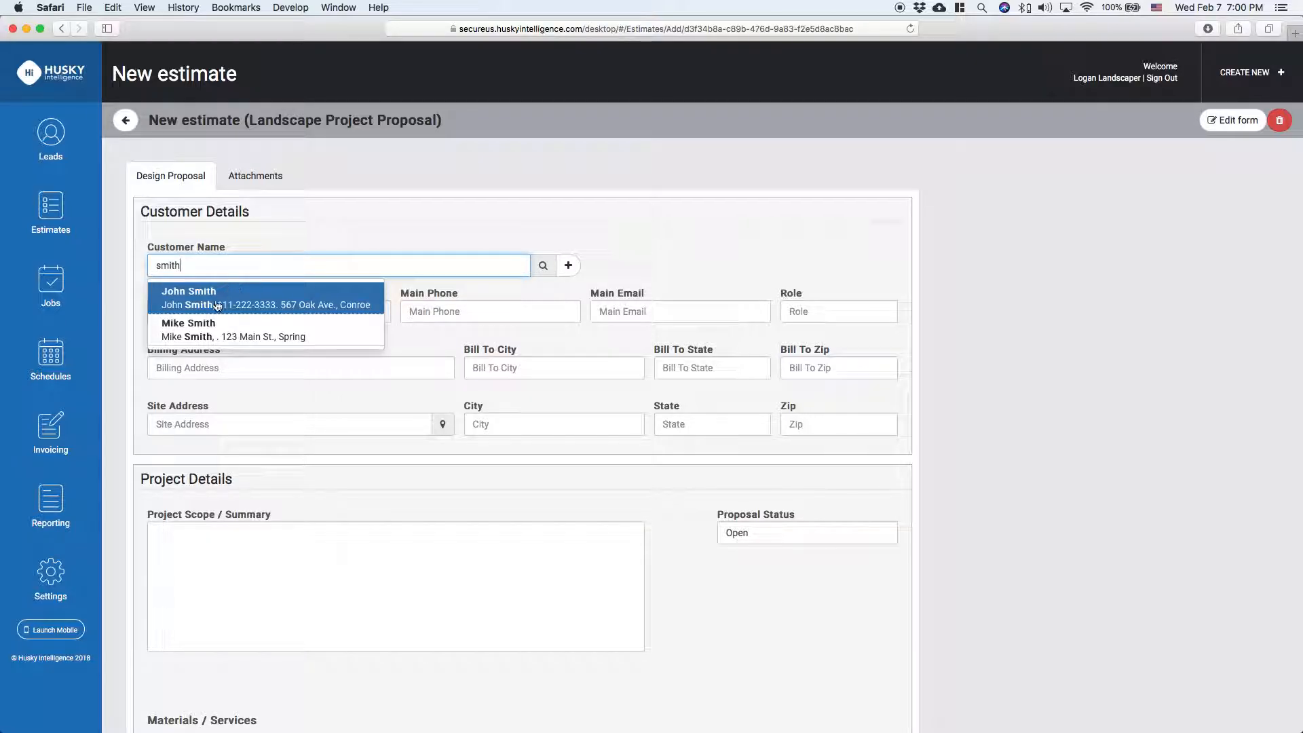
{"action": "left_click", "coordinate": [200, 305]}
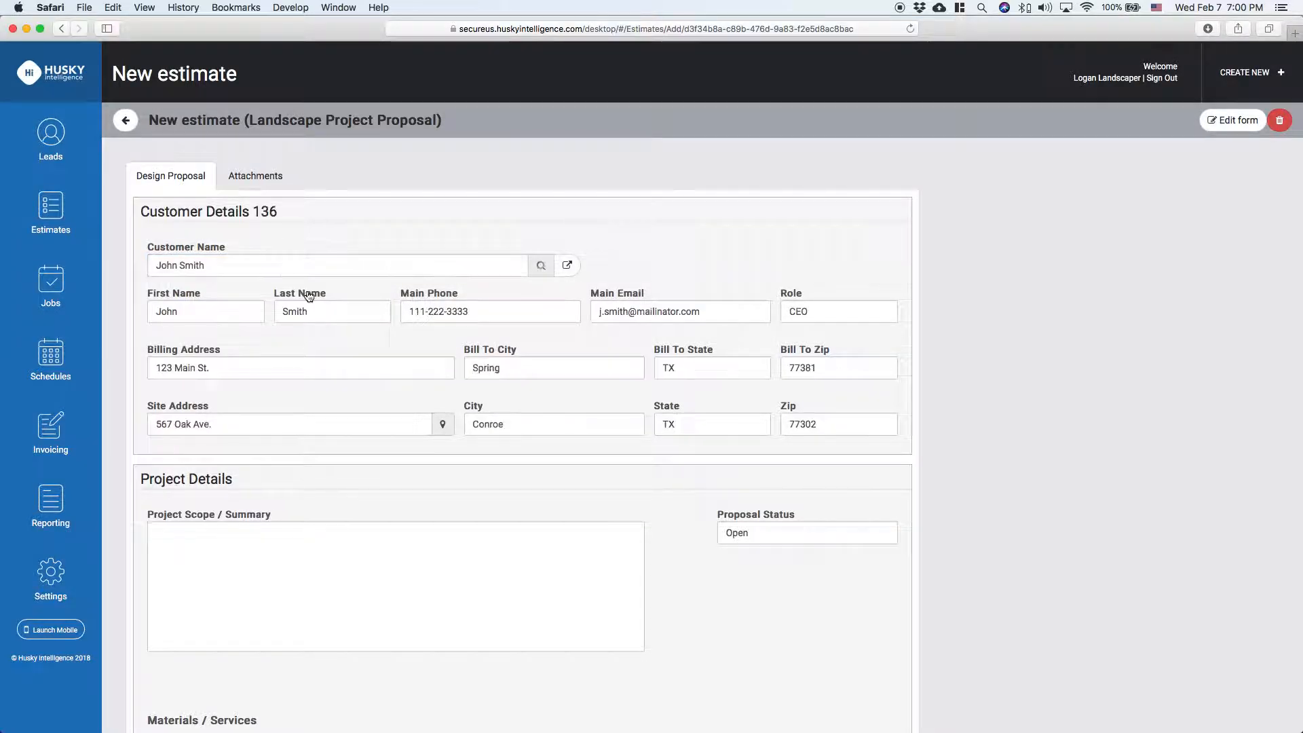
- Enter the project scope: remove existing concrete patio and step, excavate for new paver patio and wall, install Unilock Treo Paver Patio & Walk (approx.1010 sf)
{"action": "scroll", "coordinate": [567, 320], "scroll_direction": "down", "scroll_amount": 3}
{"action": "left_click", "coordinate": [502, 343]}
{"action": "type", "text": "Remove existing concrete patio and step. Excavate for new paver patio and wall per plan Installation of Unilock Treo Paver Patio & Walk per drawing (approx.1010 sf)"}
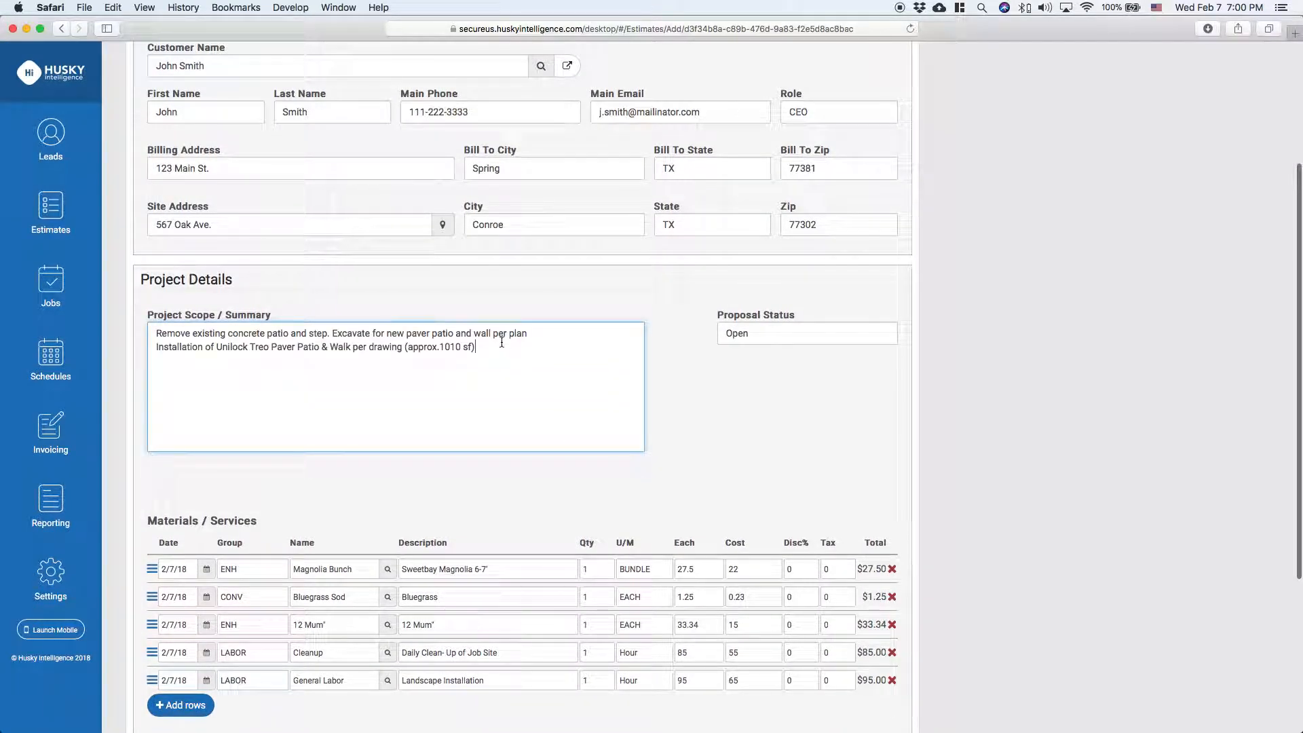
{"action": "left_click", "coordinate": [557, 311]}
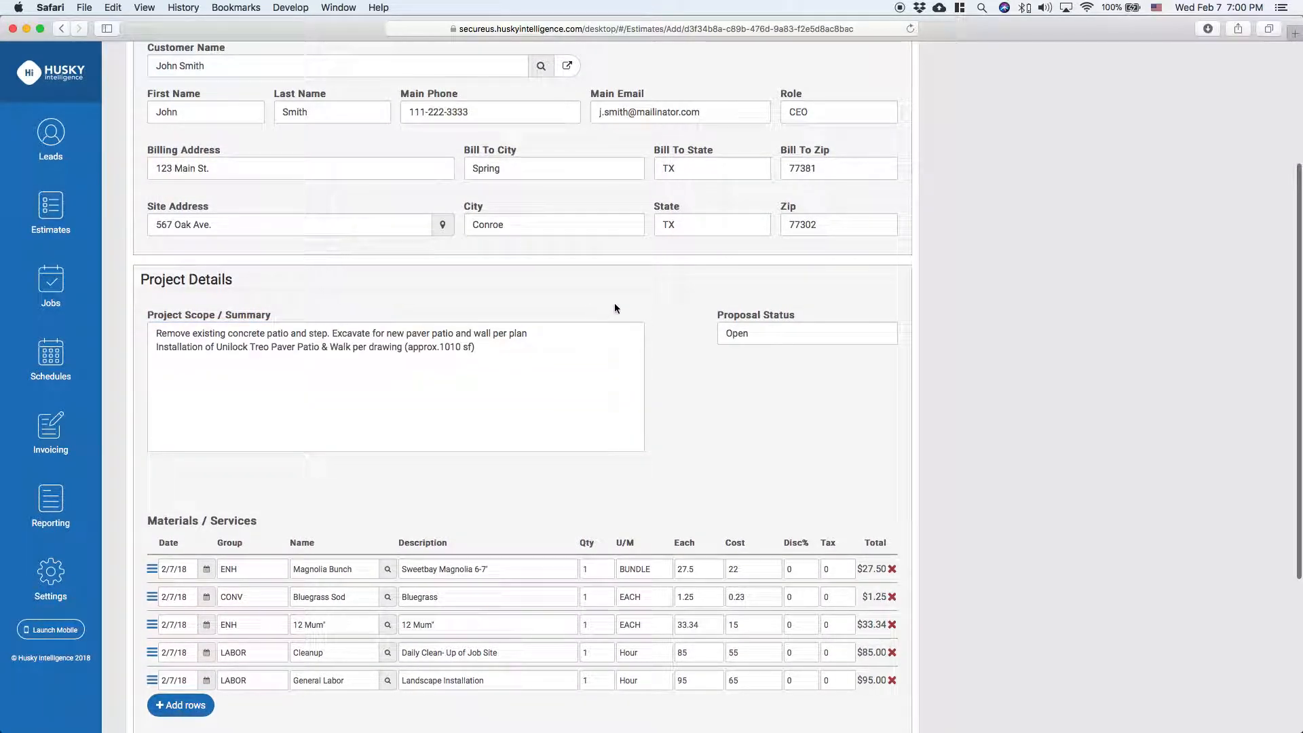
- Set the Materials / Services quantities to 14 for Magnolia Bunch and 21 for Bluegrass Sod
{"action": "scroll", "coordinate": [670, 309], "scroll_direction": "down", "scroll_amount": 3}
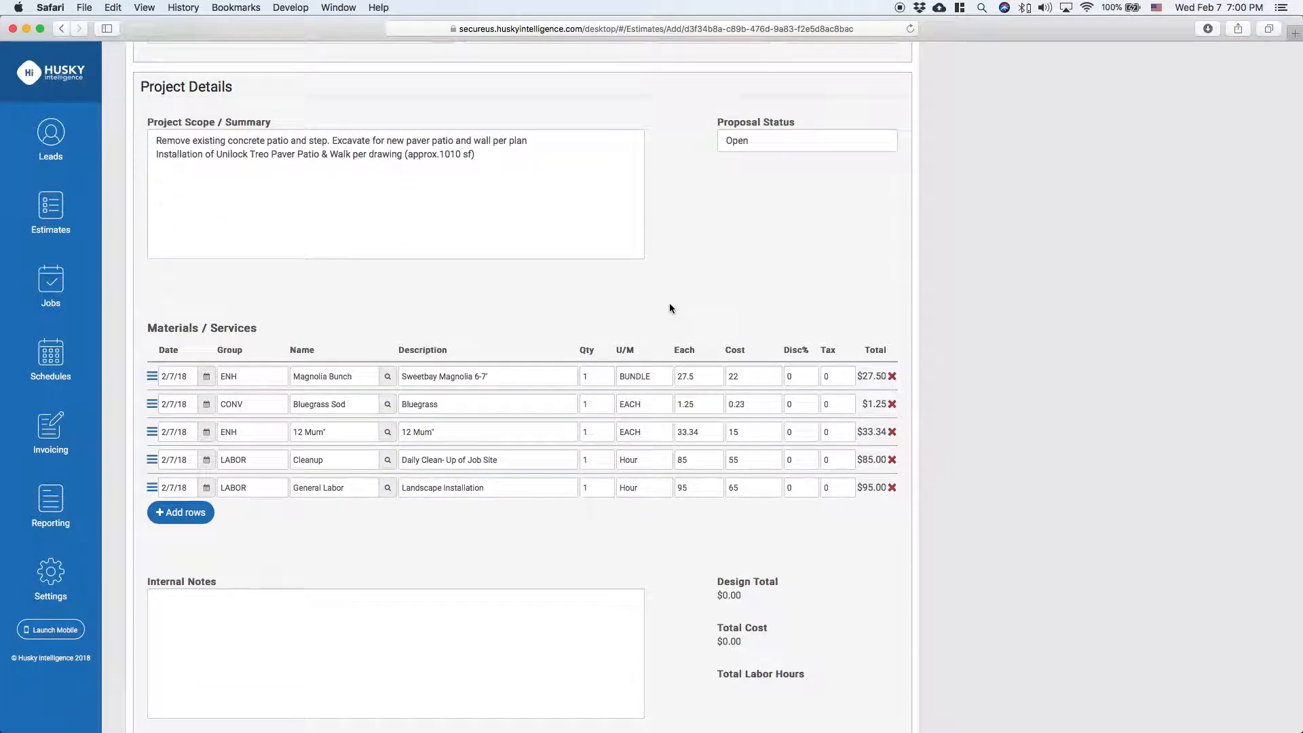
{"action": "scroll", "coordinate": [669, 304], "scroll_direction": "down", "scroll_amount": 1}
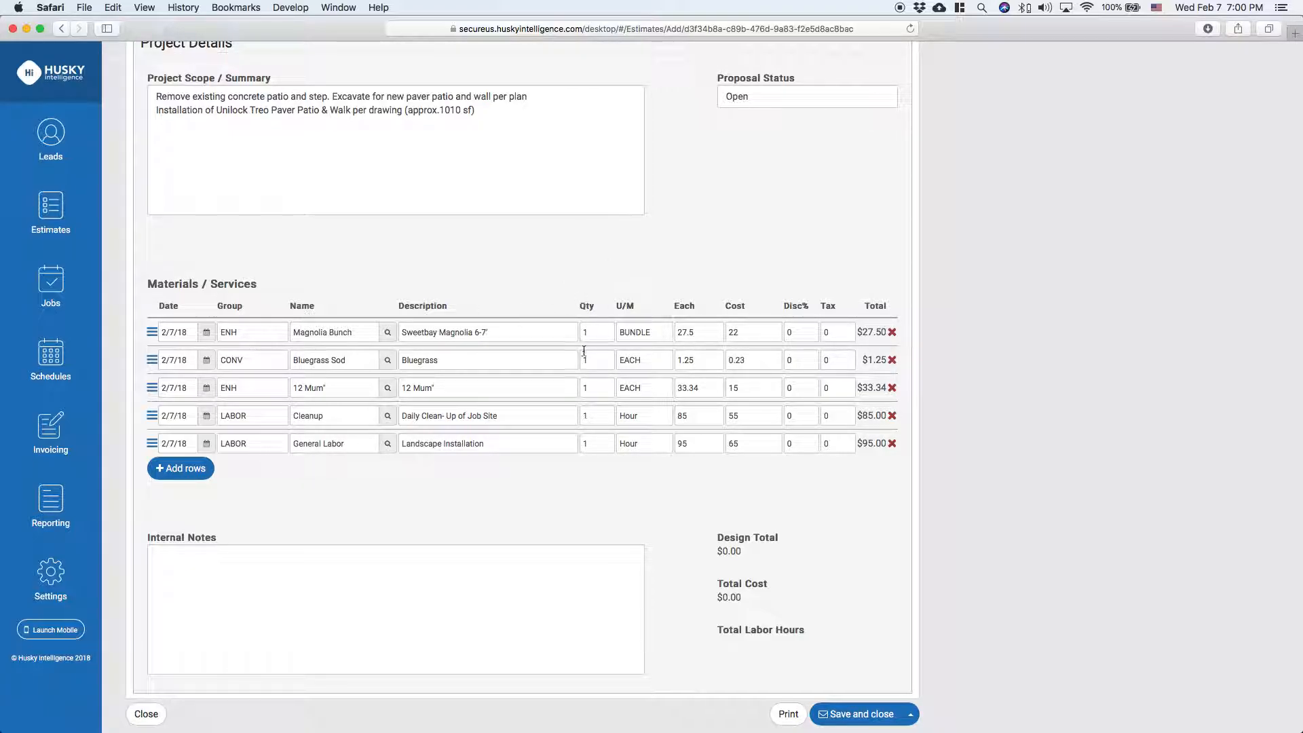
{"action": "left_click", "coordinate": [595, 331]}
{"action": "double_click", "coordinate": [591, 332]}
{"action": "type", "text": "14"}
{"action": "left_click", "coordinate": [596, 360]}
{"action": "double_click", "coordinate": [590, 360]}
{"action": "type", "text": "21"}
- Set the quantities to 14 for 12 Mum", 5 for Cleanup and 20 for General Labor
{"action": "double_click", "coordinate": [590, 387]}
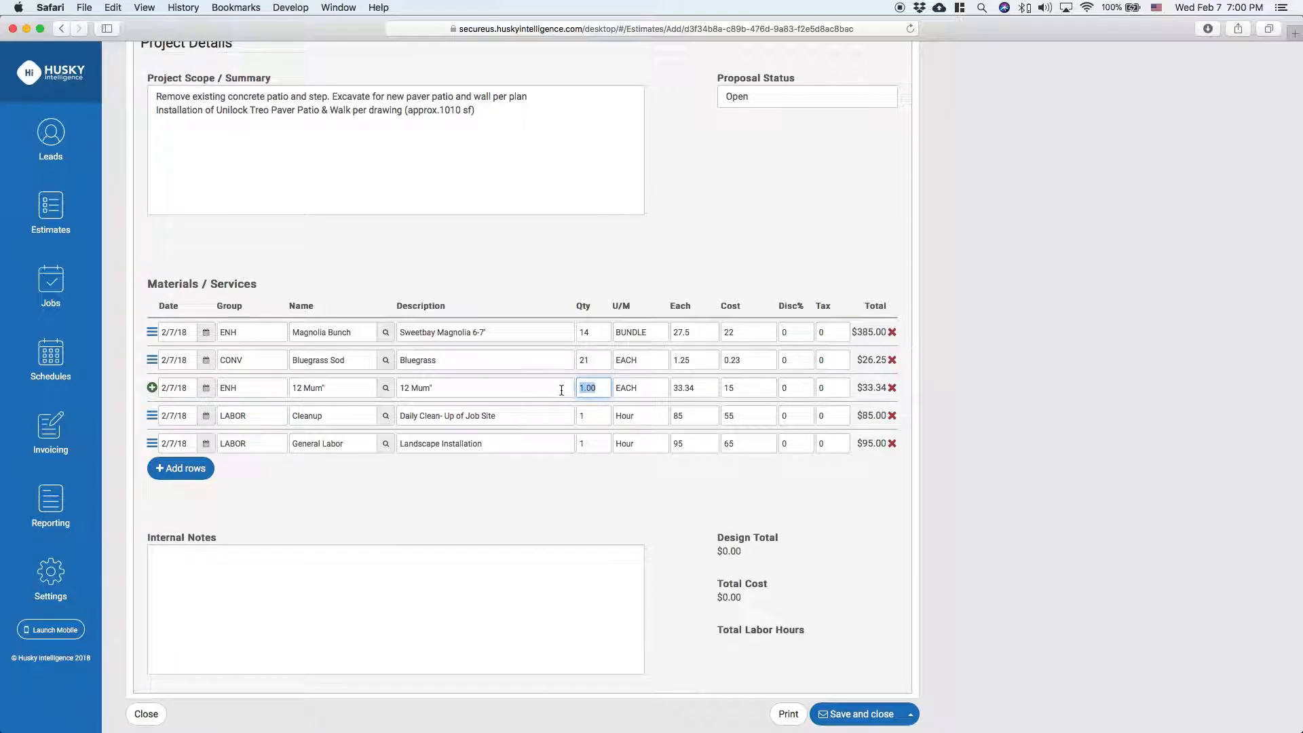
{"action": "type", "text": "14"}
{"action": "double_click", "coordinate": [590, 415]}
{"action": "type", "text": "5"}
{"action": "double_click", "coordinate": [589, 443]}
{"action": "type", "text": "20"}
{"action": "left_click", "coordinate": [558, 489]}
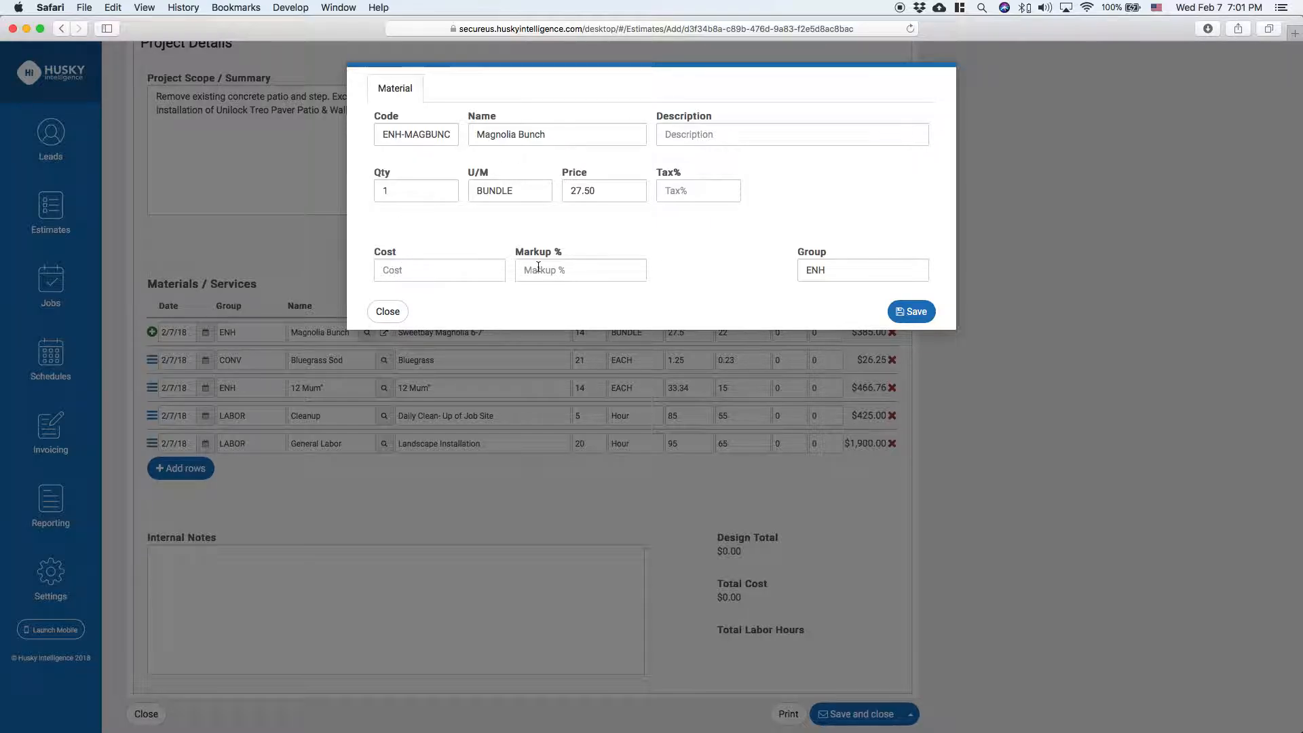
- Close the Magnolia Bunch material details and save and close the estimate
{"action": "left_click", "coordinate": [382, 313]}
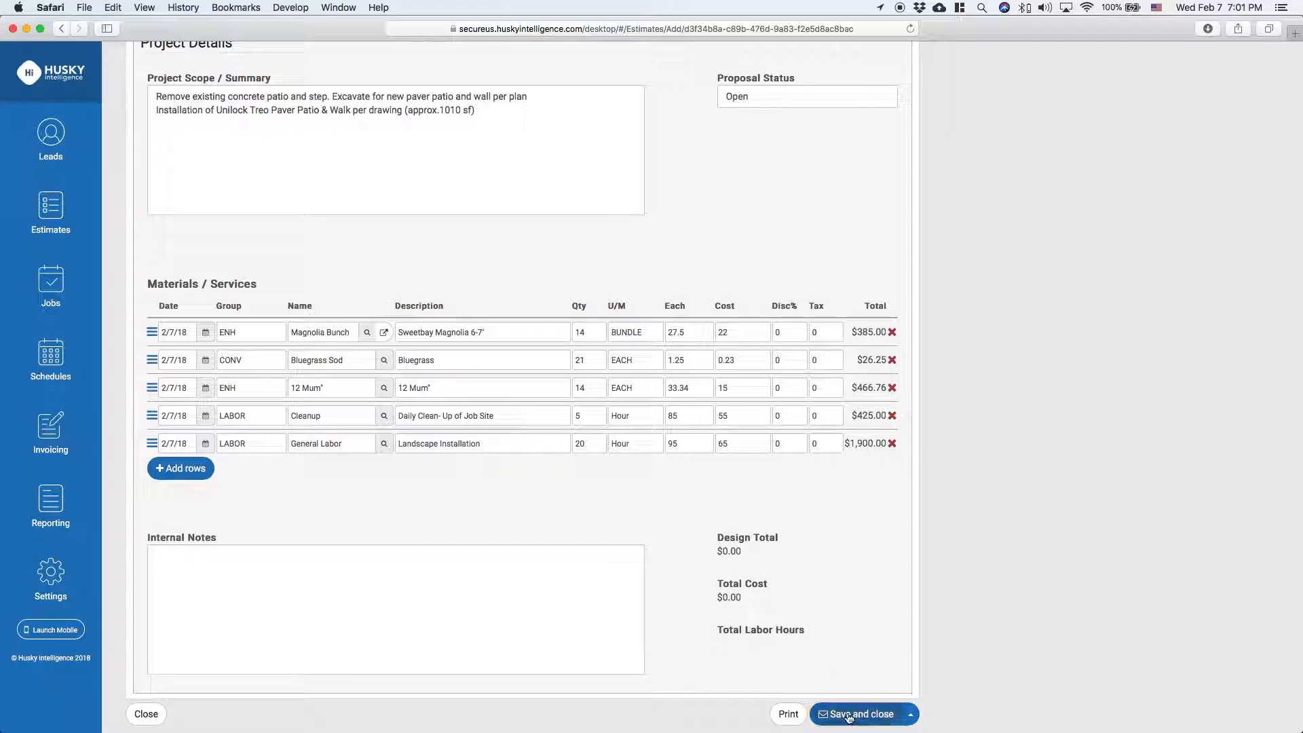
{"action": "left_click", "coordinate": [876, 712]}
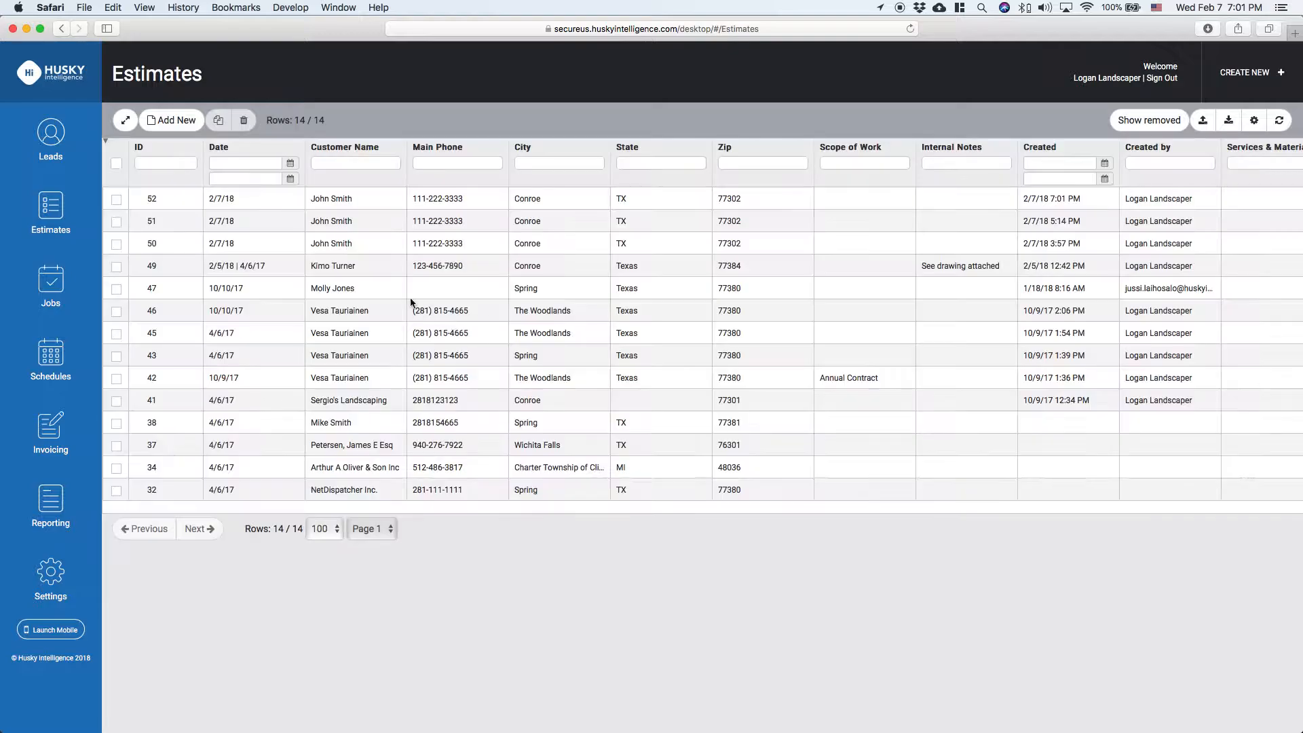
- Reopen the newest estimate in the list and examine its design total, total cost and total labor hours
{"action": "left_click", "coordinate": [245, 197]}
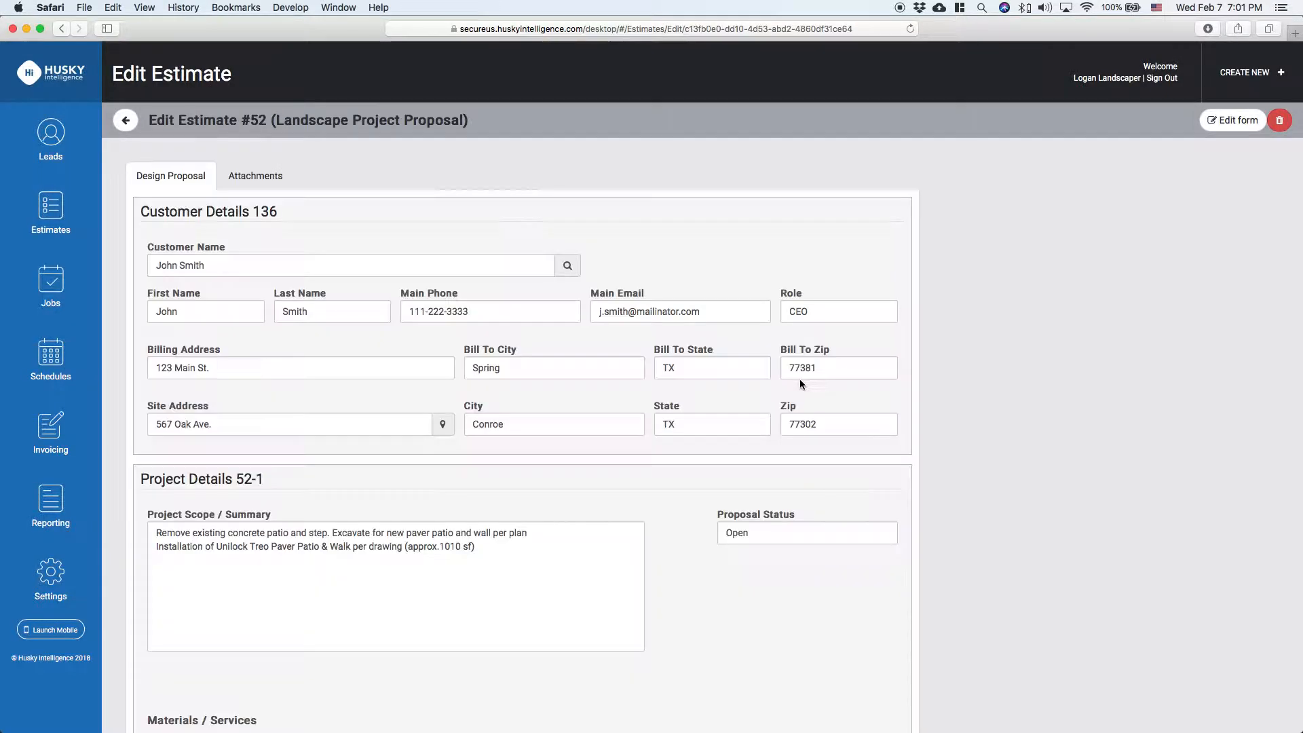
{"action": "scroll", "coordinate": [801, 379], "scroll_direction": "down", "scroll_amount": 10}
{"action": "left_click_drag", "start_coordinate": [725, 534], "coordinate": [761, 535]}
{"action": "left_click_drag", "start_coordinate": [718, 581], "coordinate": [776, 580]}
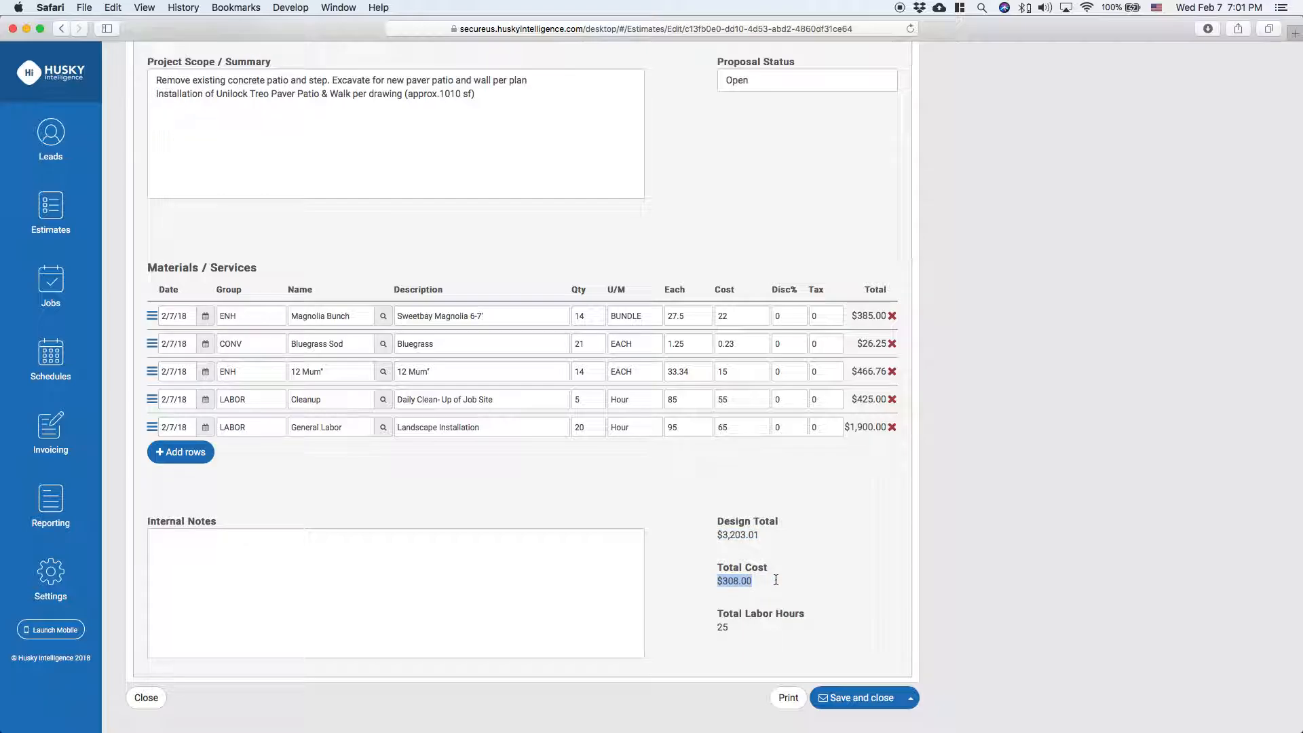
{"action": "left_click_drag", "start_coordinate": [716, 627], "coordinate": [733, 624]}
- Print the estimate with the Landscape Project Proposal layout and export it to pdf
{"action": "left_click", "coordinate": [786, 697]}
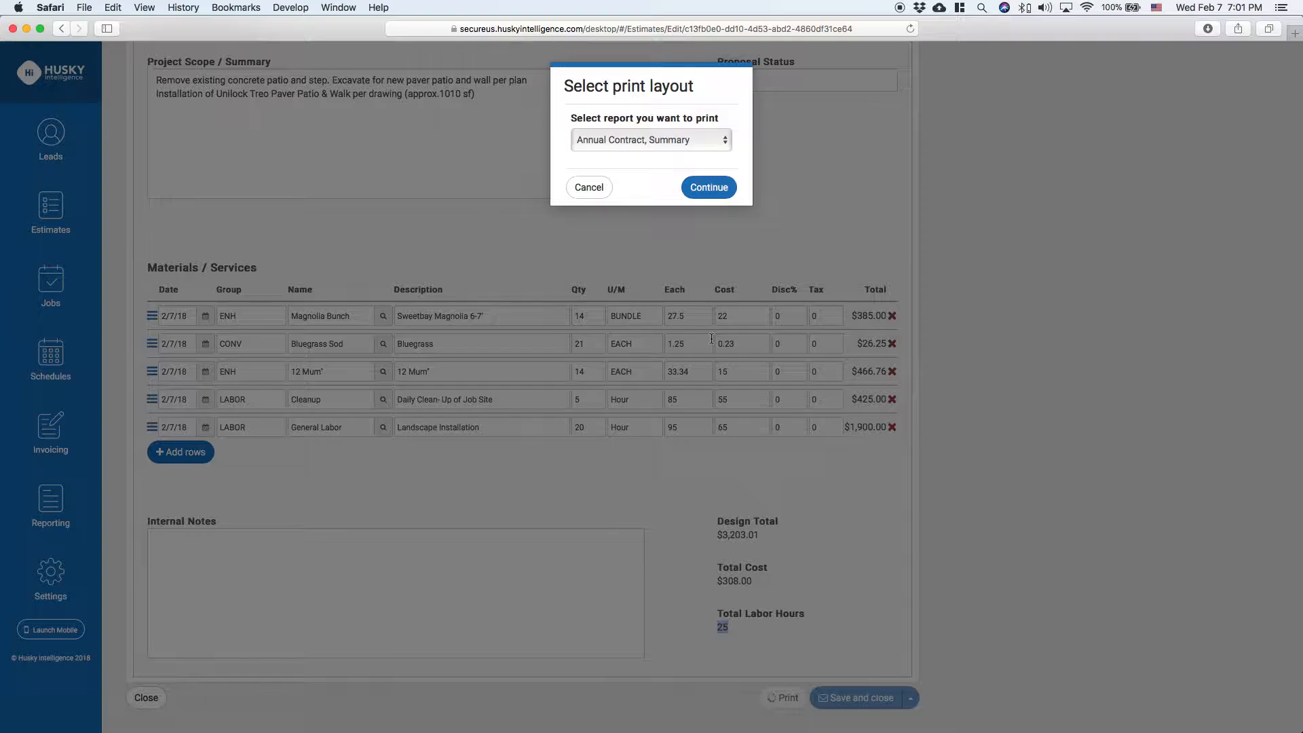
{"action": "left_click", "coordinate": [650, 140]}
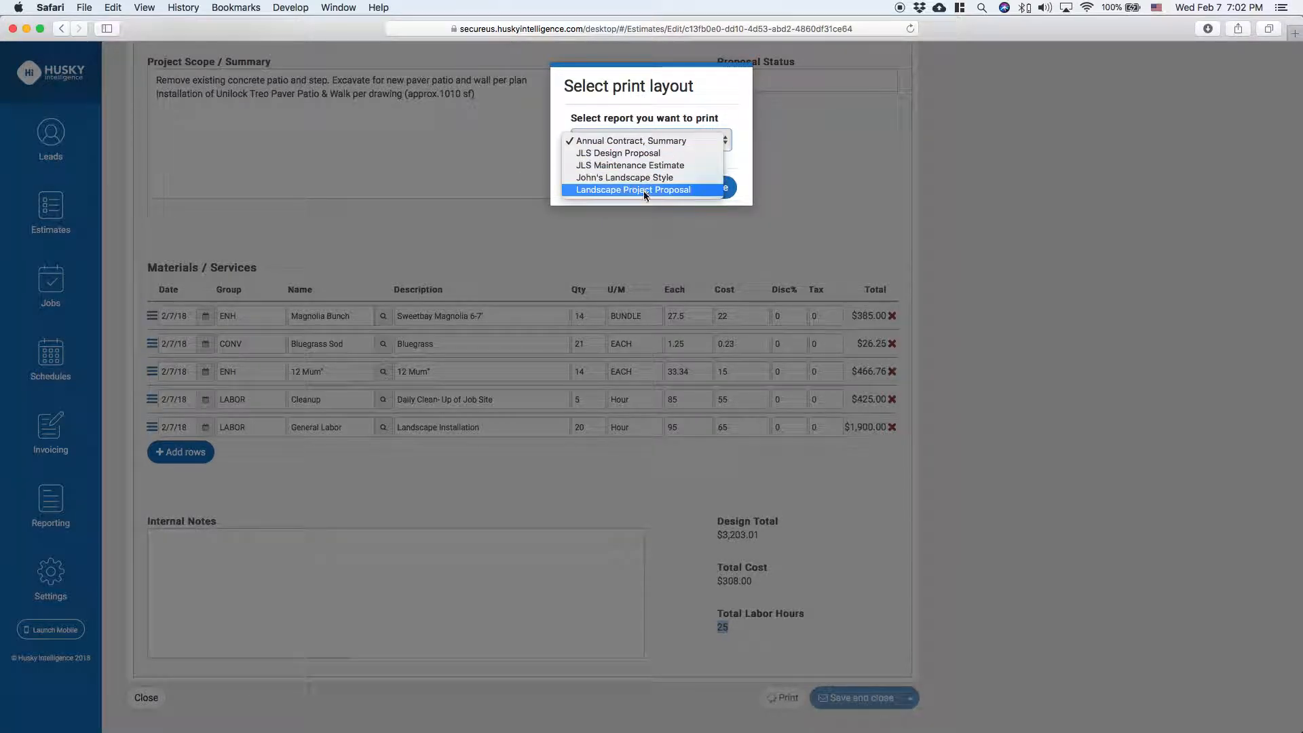
{"action": "left_click", "coordinate": [625, 190]}
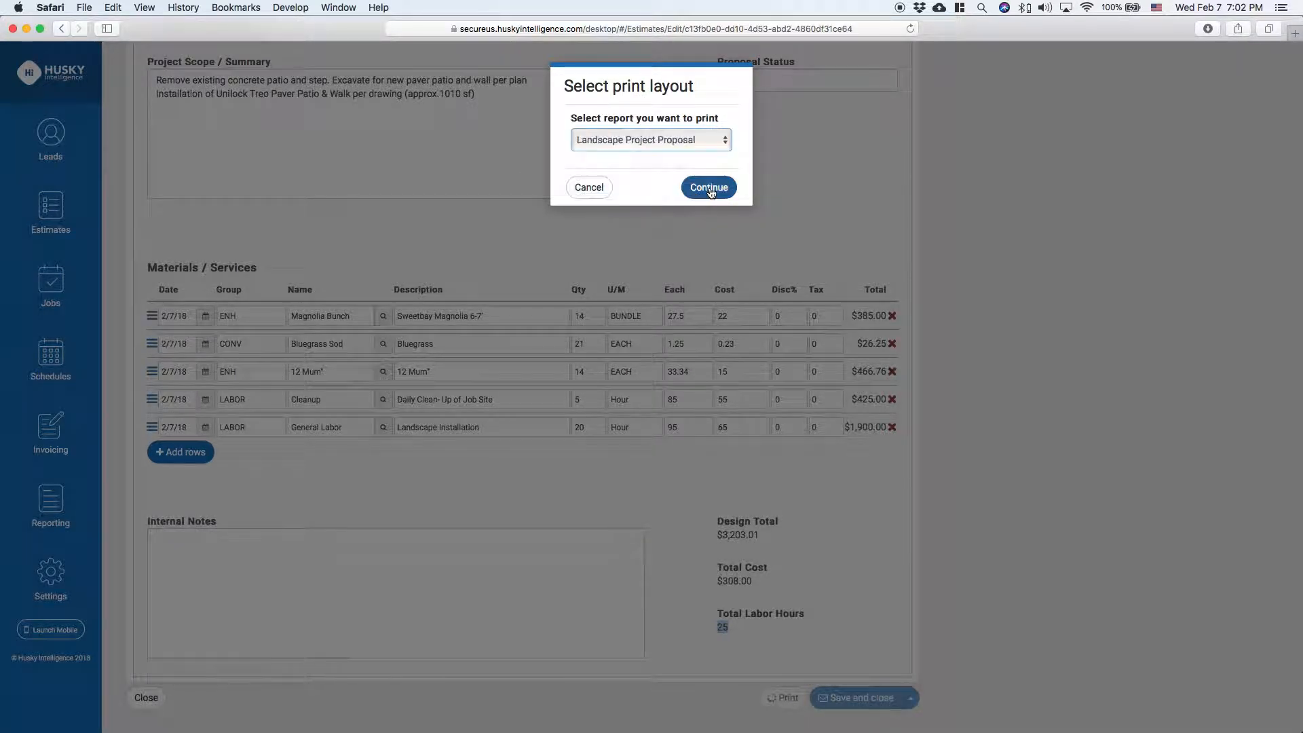
{"action": "left_click", "coordinate": [707, 188]}
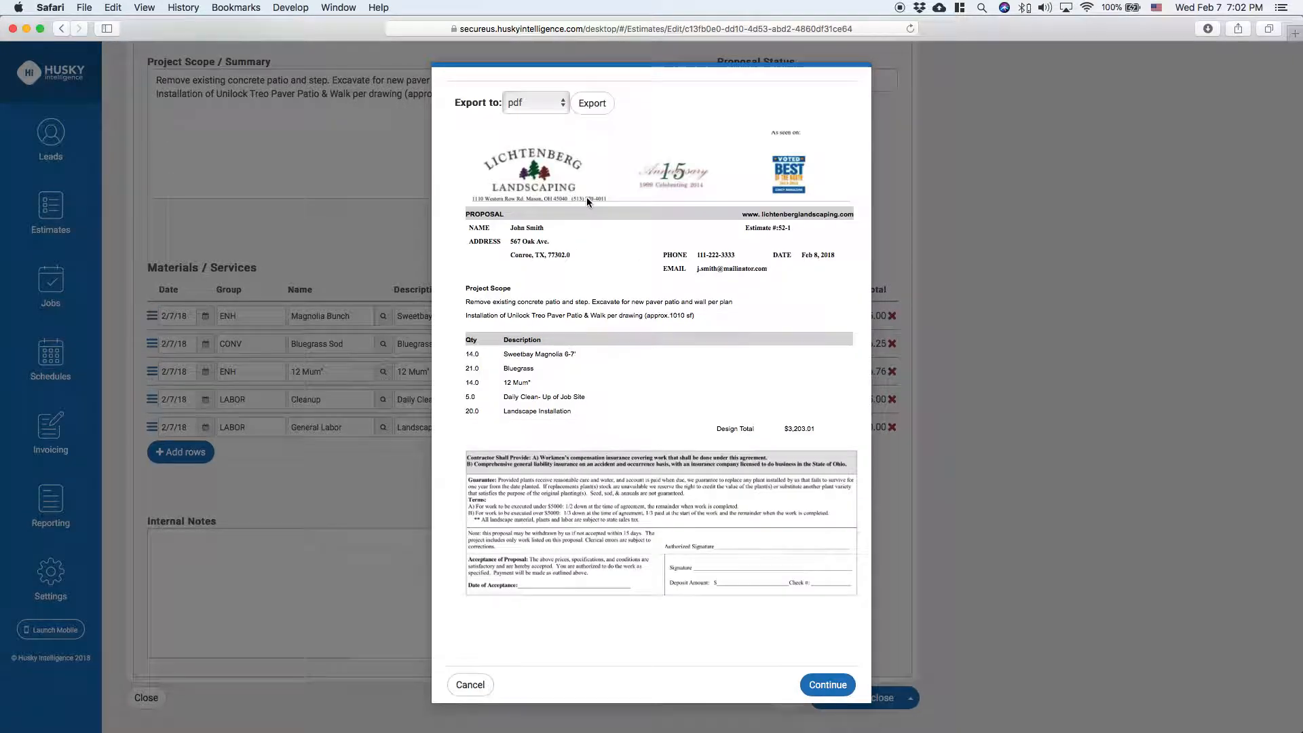
{"action": "left_click", "coordinate": [600, 108]}
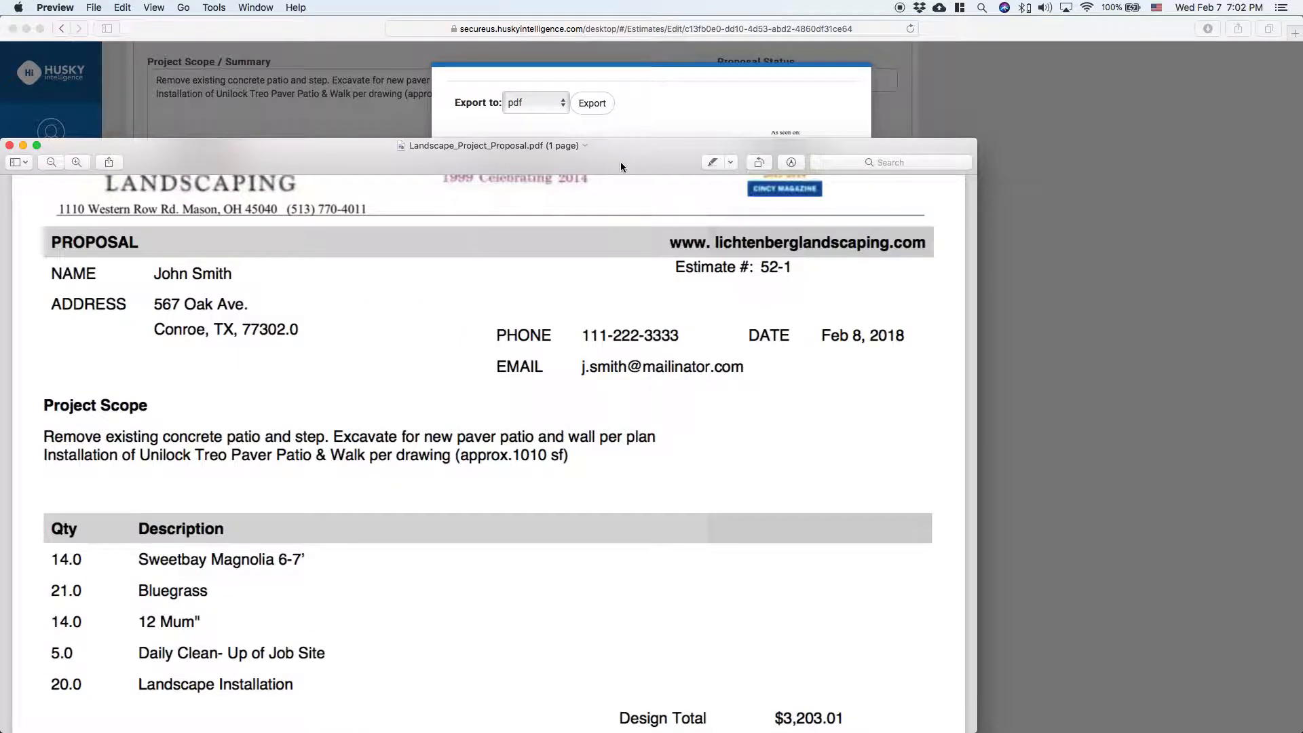
- Review the project scope and the quantity and description lines in the exported proposal PDF
{"action": "left_click_drag", "start_coordinate": [621, 167], "coordinate": [726, 63]}
{"action": "left_click", "coordinate": [151, 70]}
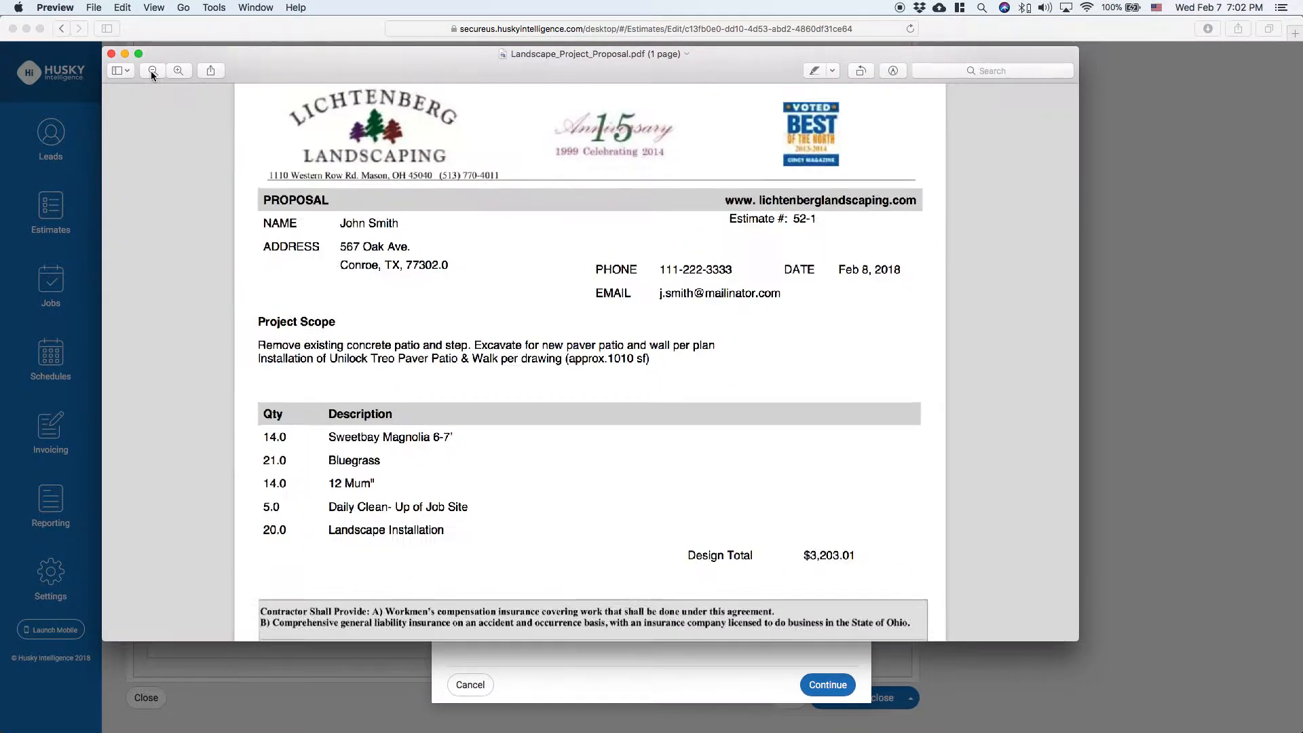
{"action": "left_click", "coordinate": [151, 71]}
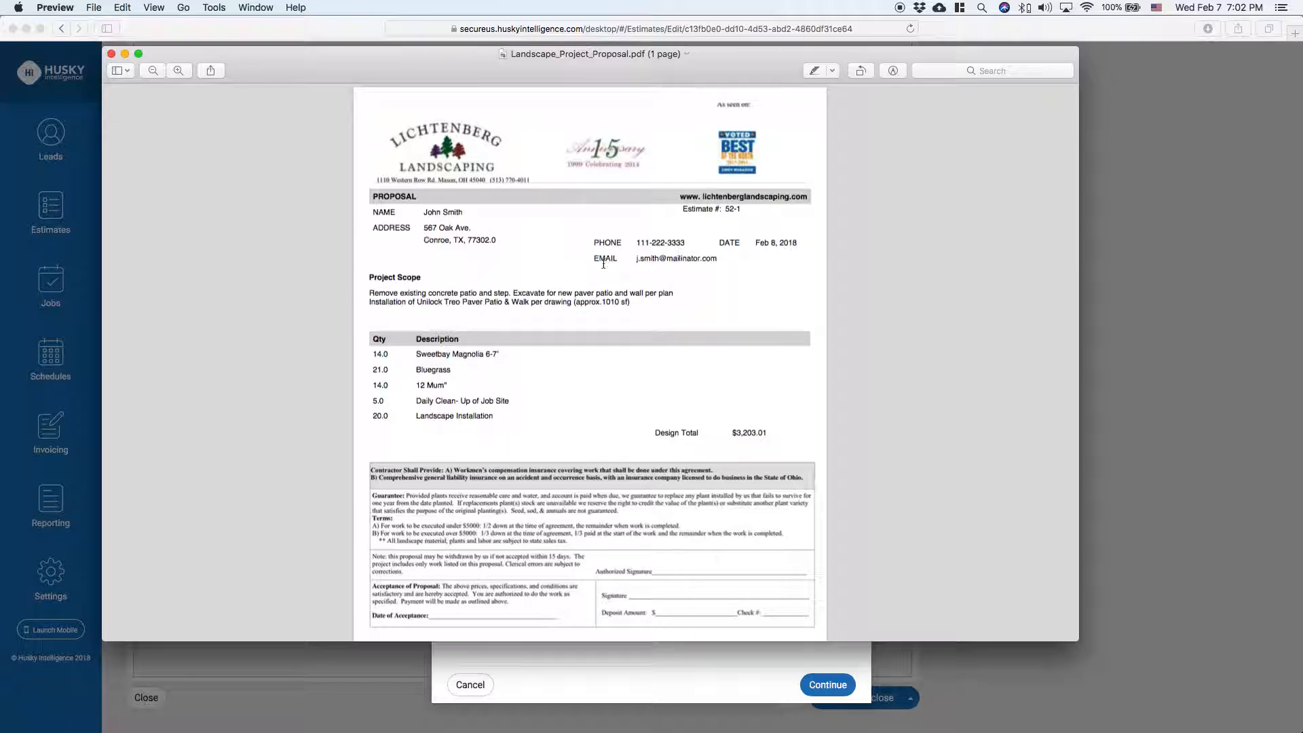
{"action": "left_click", "coordinate": [382, 278]}
{"action": "left_click_drag", "start_coordinate": [382, 278], "coordinate": [665, 303]}
{"action": "left_click", "coordinate": [664, 303]}
{"action": "left_click_drag", "start_coordinate": [371, 349], "coordinate": [518, 416]}
{"action": "left_click", "coordinate": [509, 324]}
- Check the clean-up and landscape installation lines and the rest of the proposal, and close the PDF
{"action": "scroll", "coordinate": [516, 328], "scroll_direction": "down", "scroll_amount": 3}
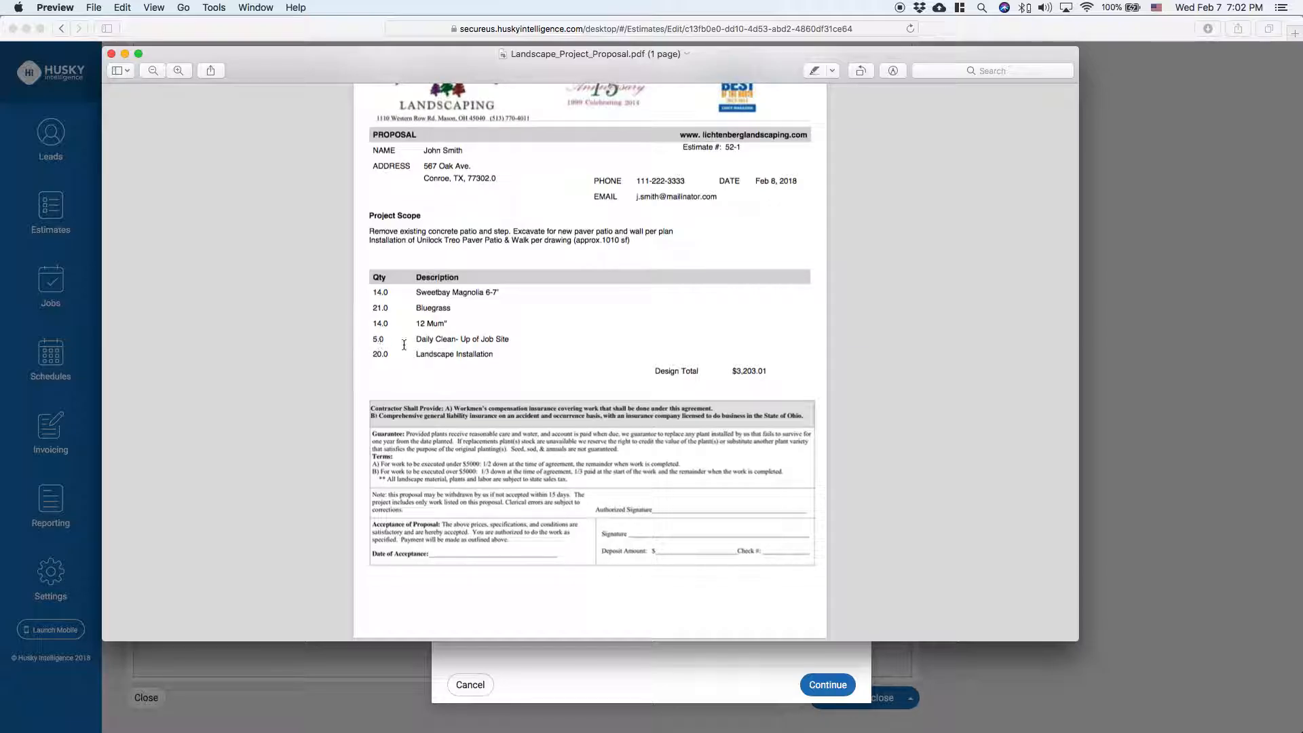
{"action": "left_click_drag", "start_coordinate": [373, 339], "coordinate": [511, 340]}
{"action": "left_click_drag", "start_coordinate": [371, 354], "coordinate": [508, 353]}
{"action": "left_click", "coordinate": [521, 334]}
{"action": "scroll", "coordinate": [593, 337], "scroll_direction": "down", "scroll_amount": 2}
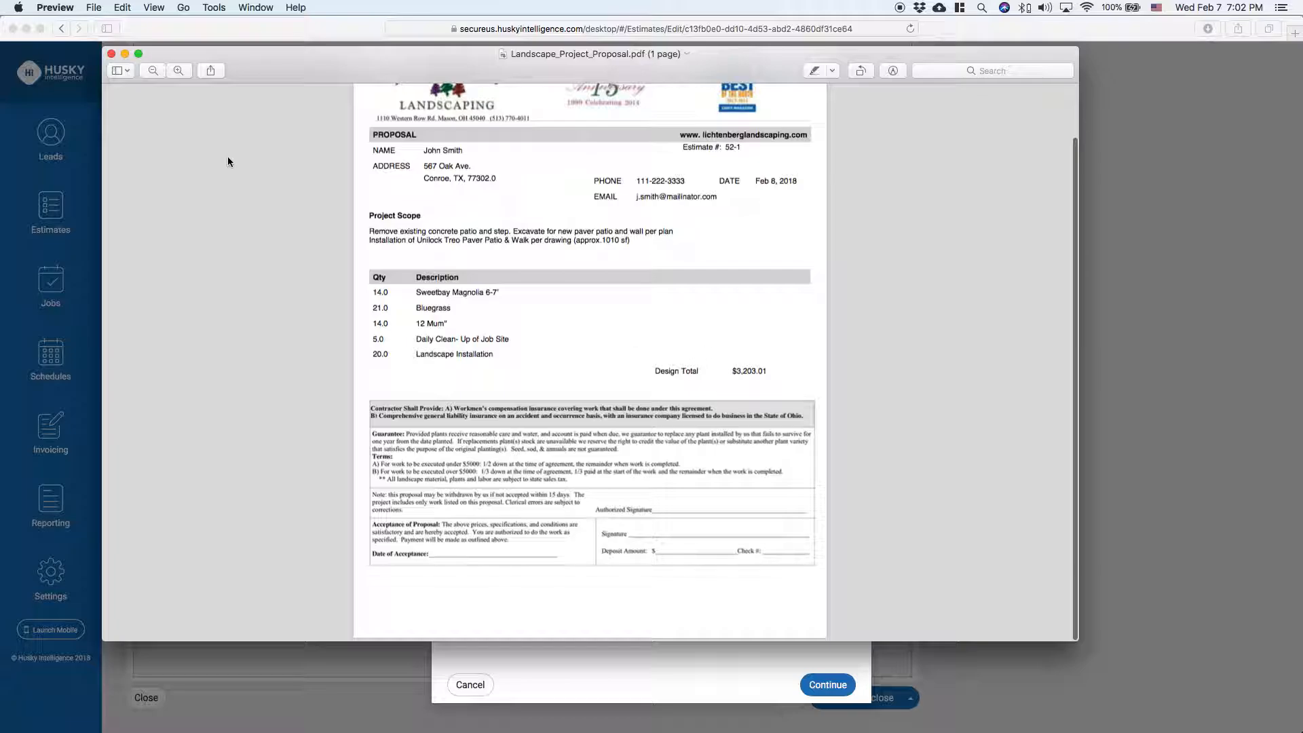
{"action": "left_click", "coordinate": [111, 54]}
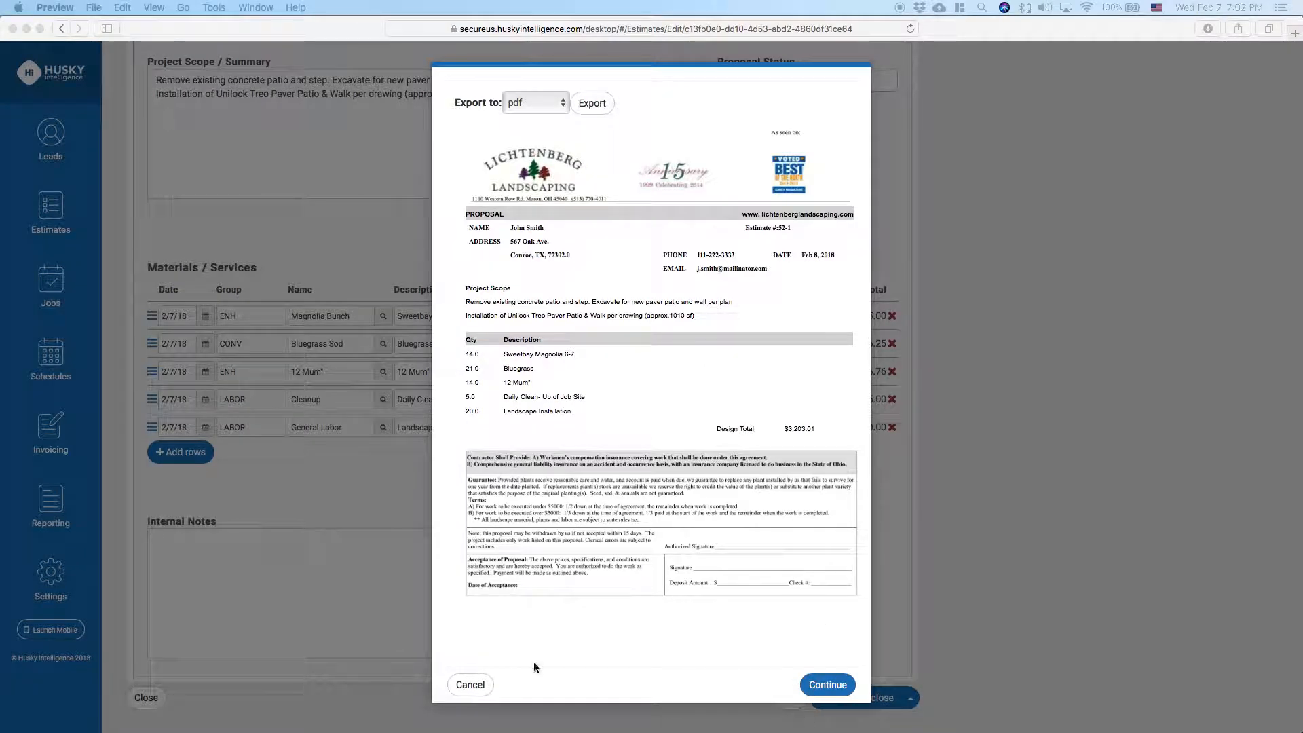
- Leave the print preview and win and process the estimate as a single Landscape Project job
{"action": "left_click", "coordinate": [827, 684]}
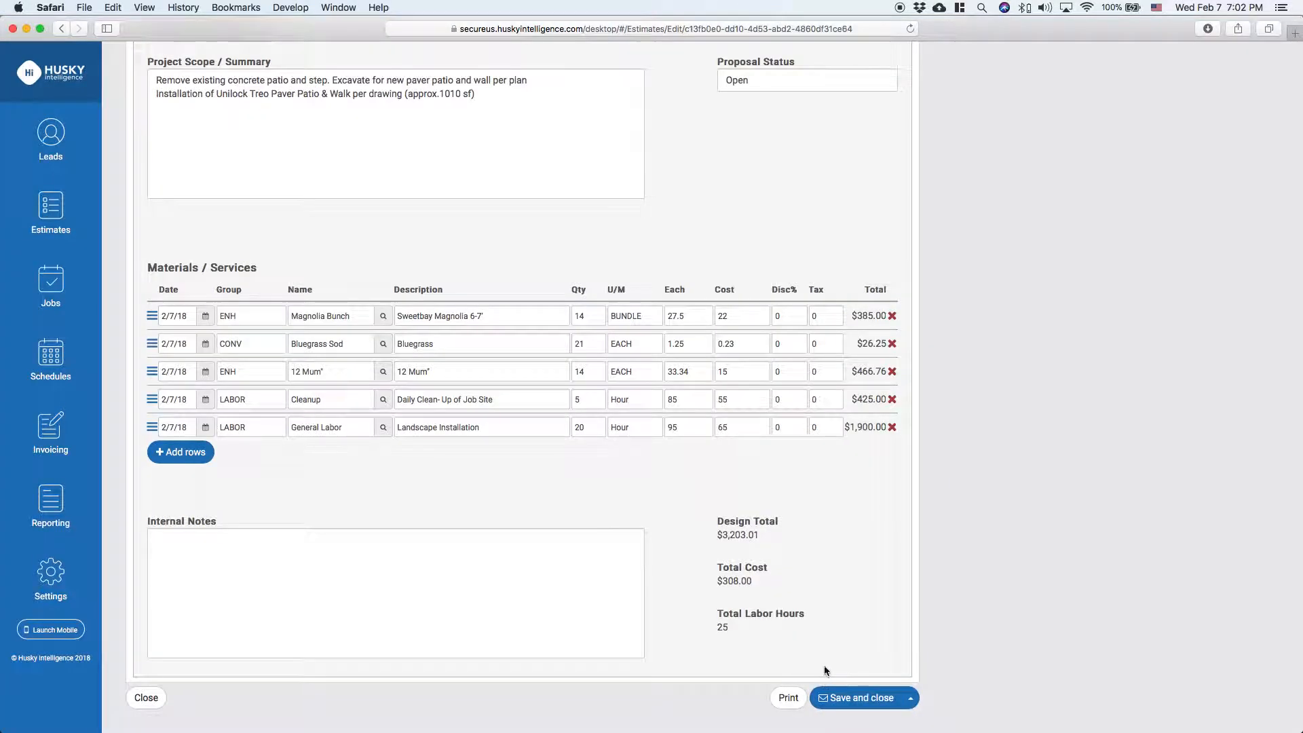
{"action": "left_click", "coordinate": [911, 698]}
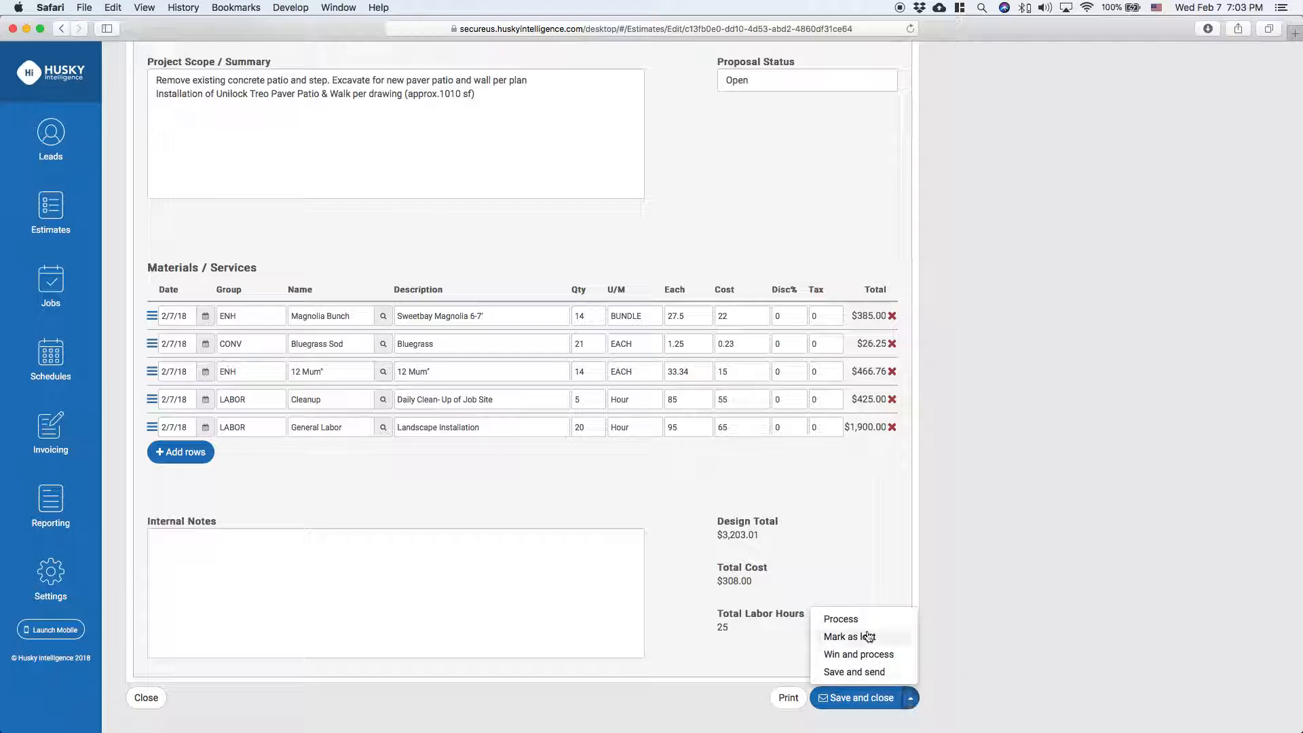
{"action": "left_click", "coordinate": [836, 658]}
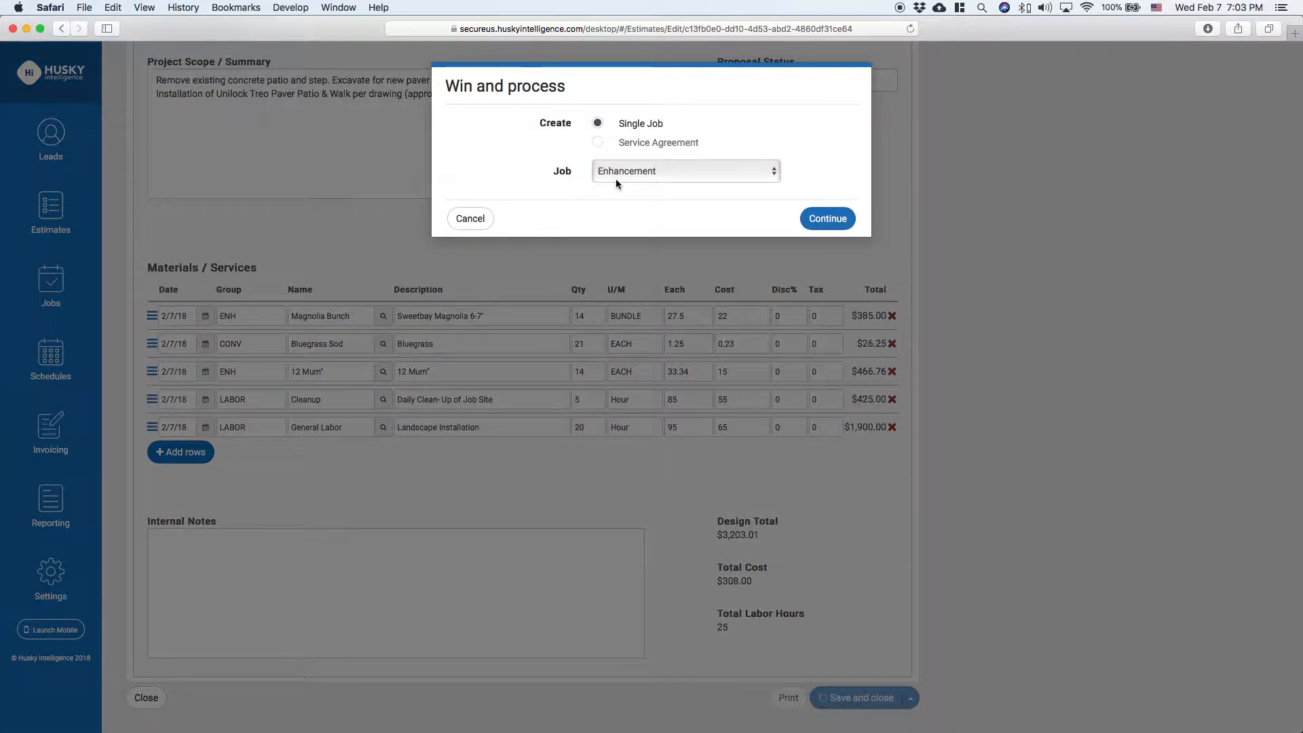
{"action": "left_click", "coordinate": [652, 173]}
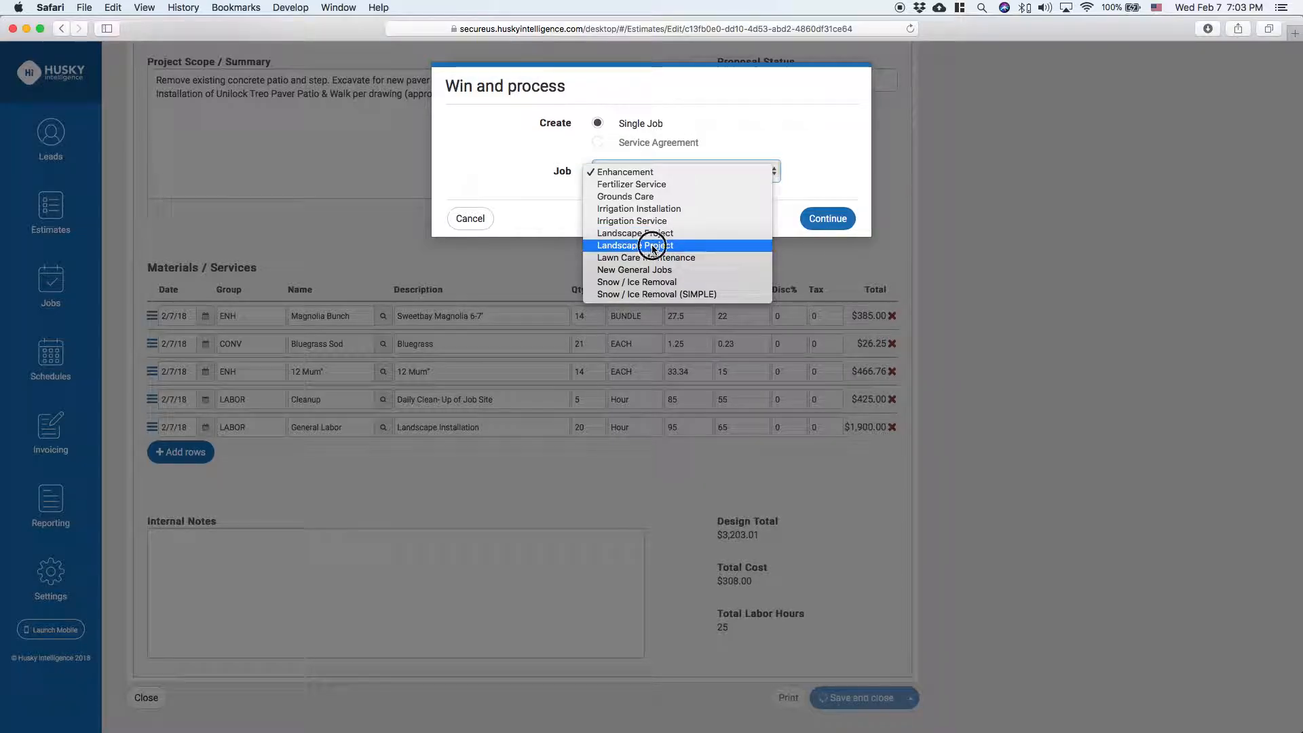
{"action": "left_click", "coordinate": [843, 234]}
{"action": "left_click", "coordinate": [836, 221]}
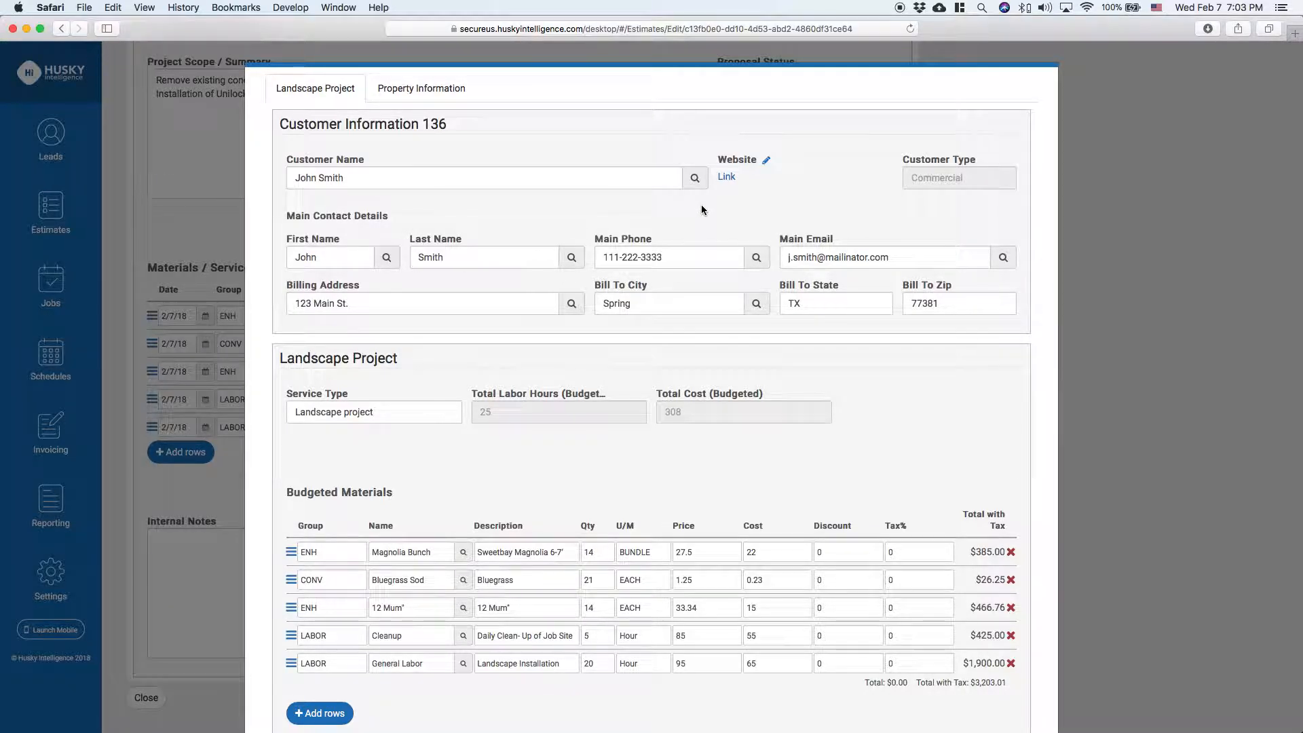
- Review the new job's details and budgeted materials, and assign its installation day to the GT Lawn Care team
{"action": "scroll", "coordinate": [701, 209], "scroll_direction": "down", "scroll_amount": 4}
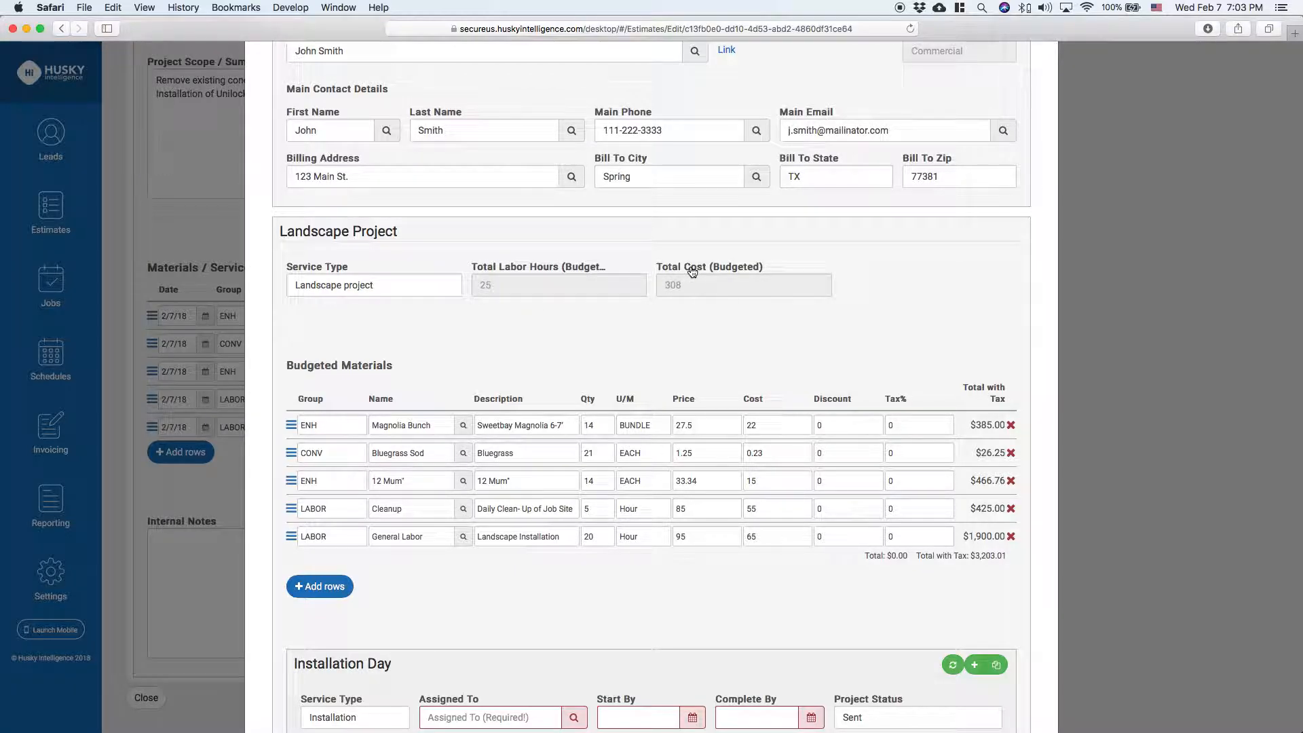
{"action": "scroll", "coordinate": [691, 270], "scroll_direction": "down", "scroll_amount": 3}
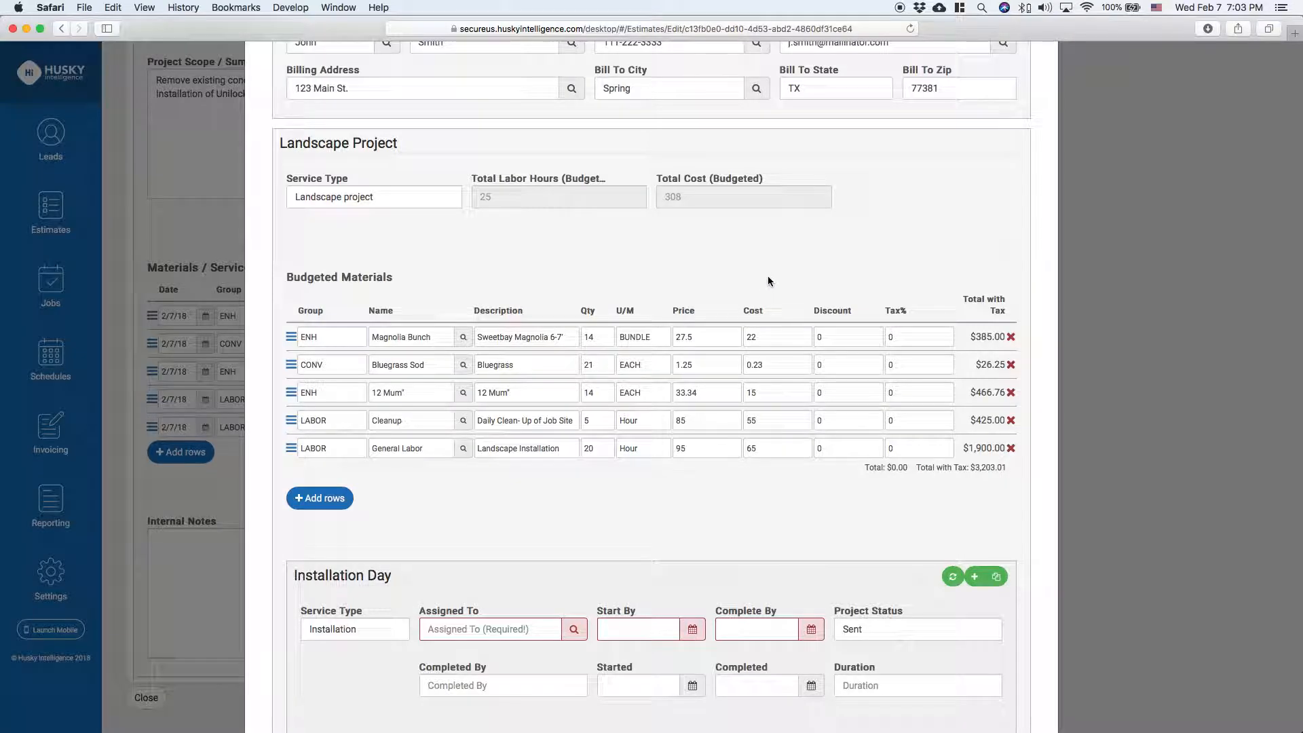
{"action": "scroll", "coordinate": [768, 279], "scroll_direction": "down", "scroll_amount": 5}
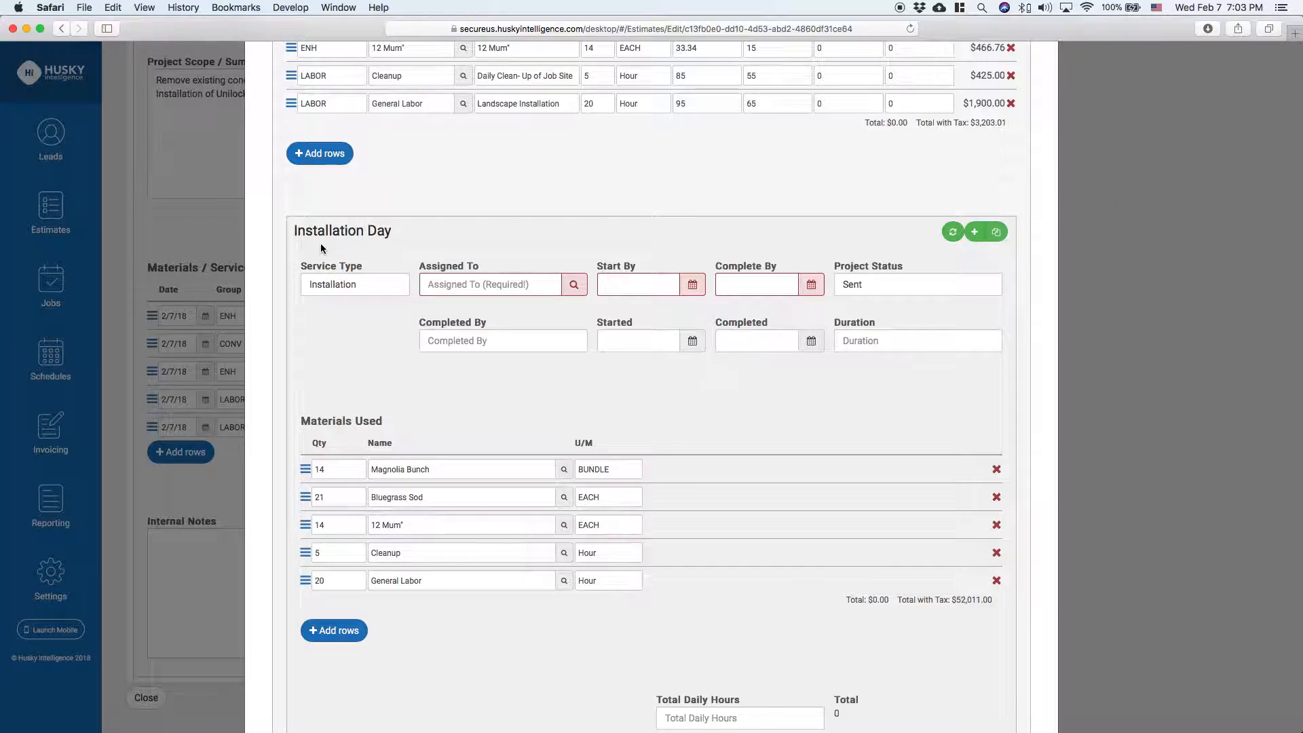
{"action": "left_click", "coordinate": [499, 289]}
{"action": "type", "text": "chris"}
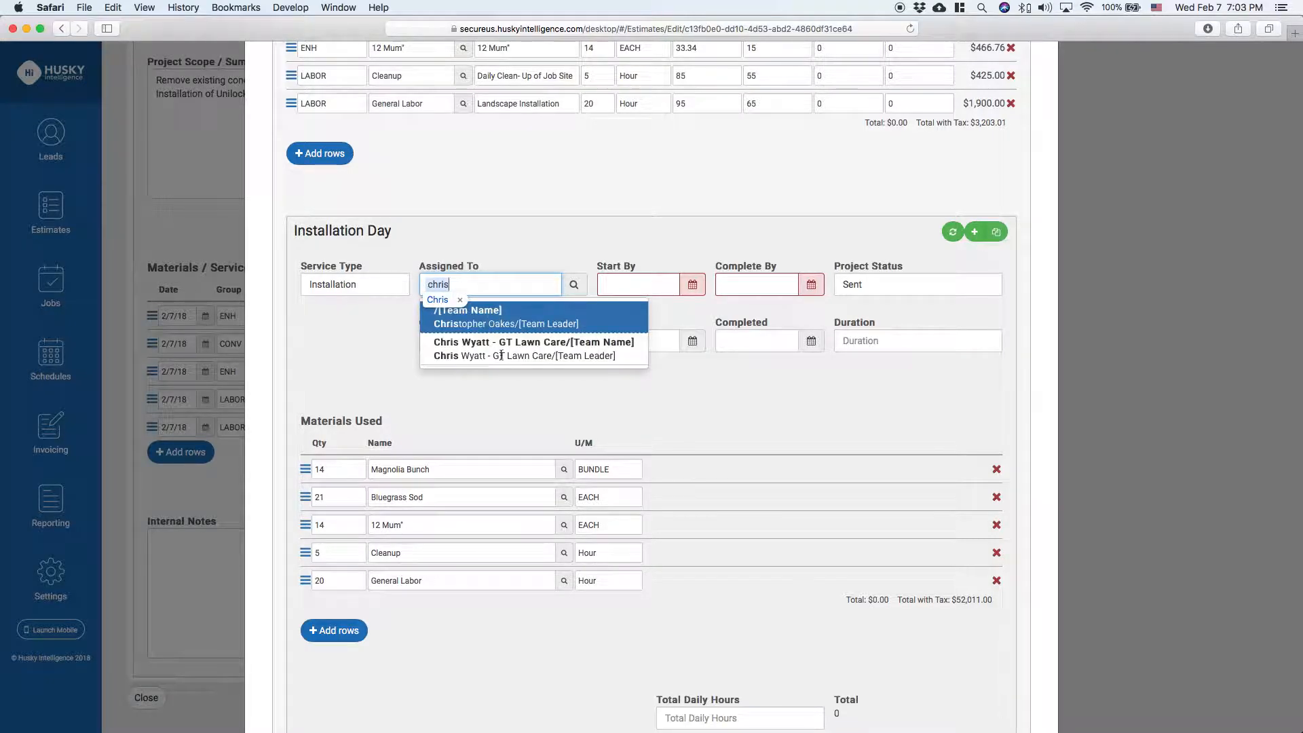
{"action": "left_click", "coordinate": [509, 350]}
- Set the installation day's Start By to 02/08/2018 8:00 AM
{"action": "left_click", "coordinate": [691, 289]}
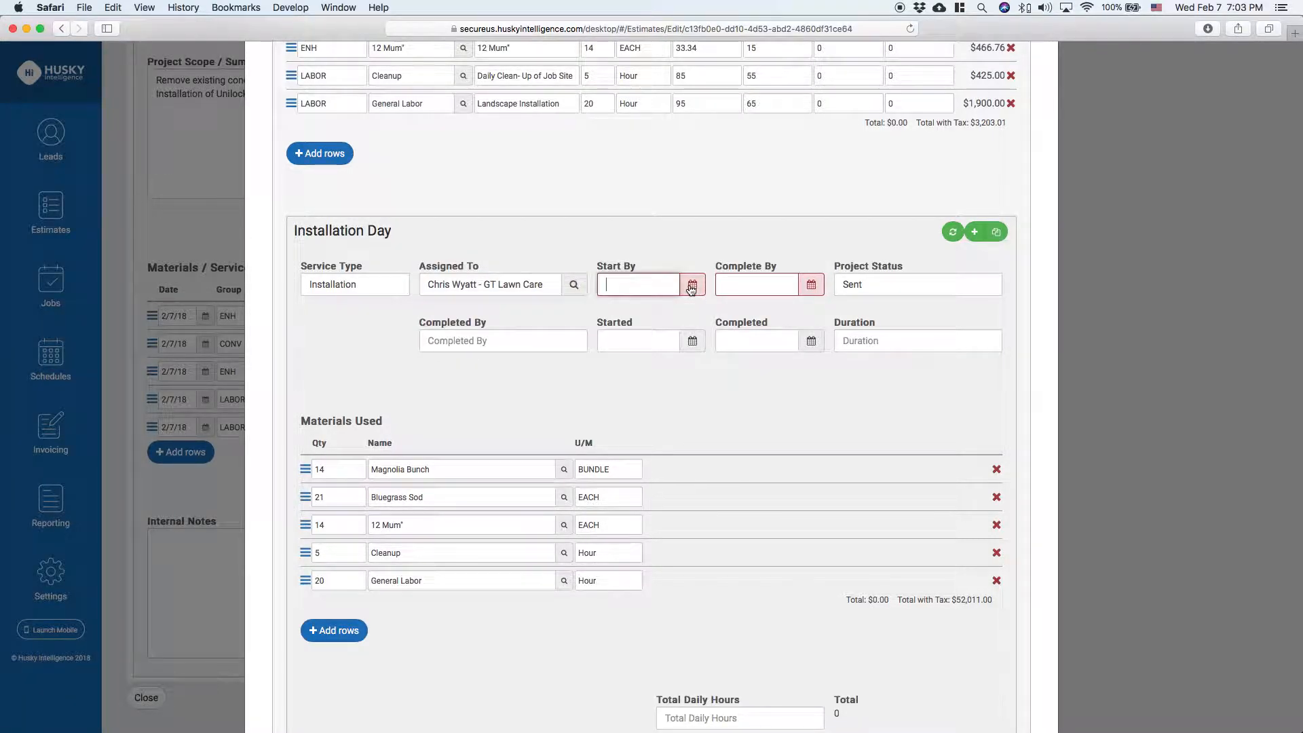
{"action": "left_click", "coordinate": [691, 289]}
{"action": "left_click", "coordinate": [710, 373]}
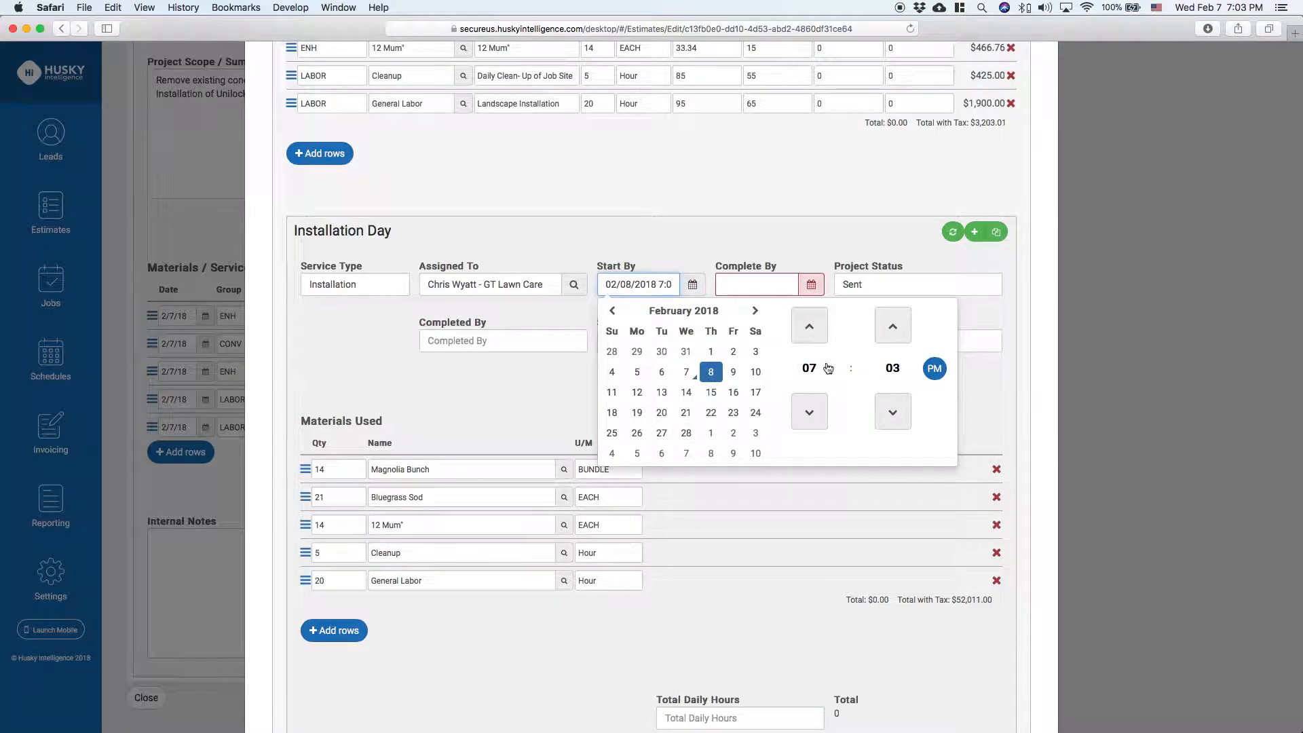
{"action": "left_click", "coordinate": [810, 368]}
{"action": "left_click", "coordinate": [810, 388]}
{"action": "left_click", "coordinate": [892, 368]}
{"action": "left_click", "coordinate": [818, 328]}
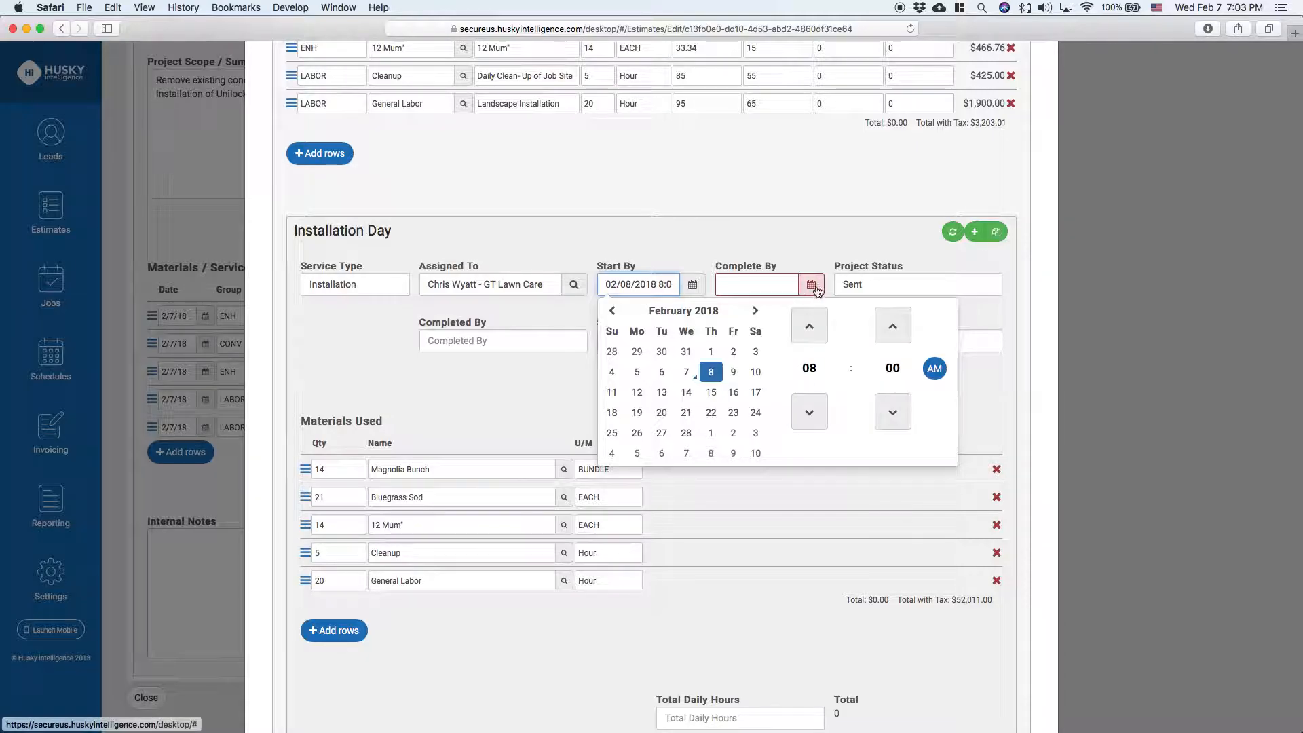
- Set the installation day's Complete By to 02/08/2018 5:00 PM
{"action": "left_click", "coordinate": [813, 288]}
{"action": "left_click", "coordinate": [816, 290]}
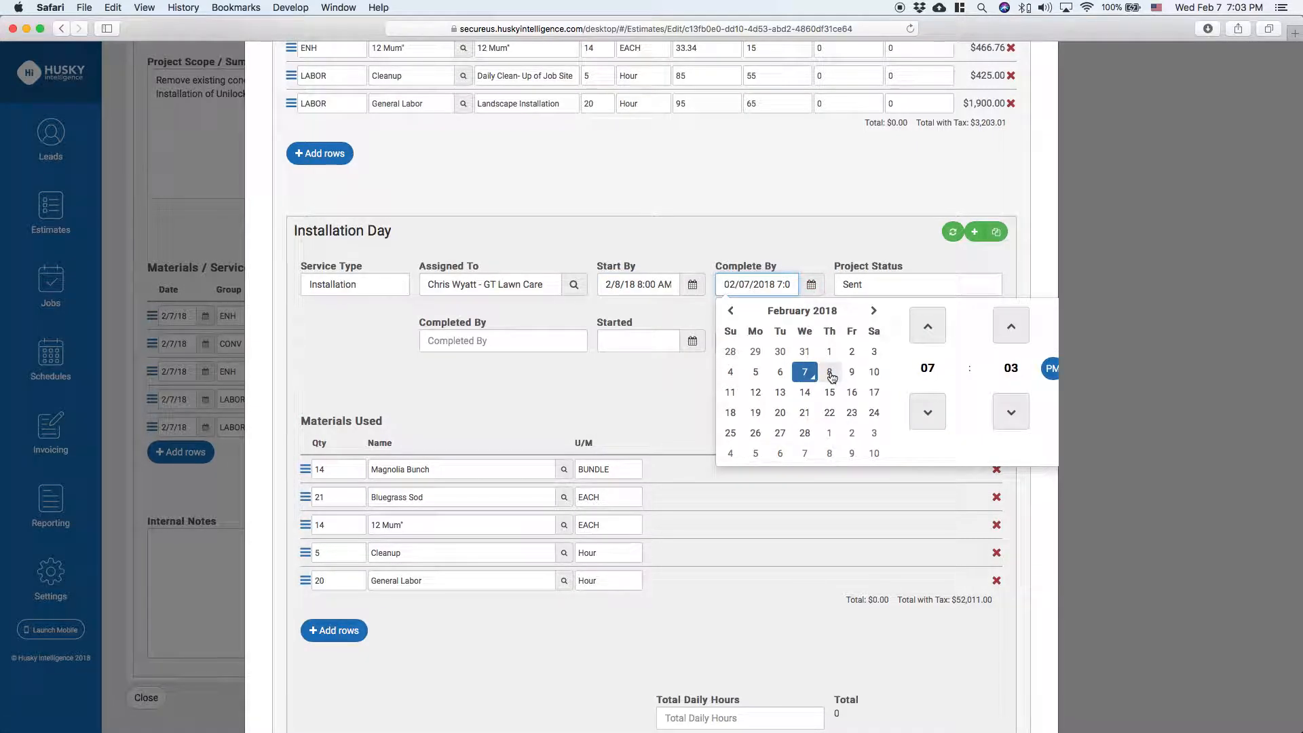
{"action": "left_click", "coordinate": [829, 372]}
{"action": "left_click", "coordinate": [927, 368]}
{"action": "left_click", "coordinate": [928, 393]}
{"action": "left_click", "coordinate": [928, 368]}
{"action": "left_click", "coordinate": [968, 358]}
{"action": "left_click", "coordinate": [1011, 368]}
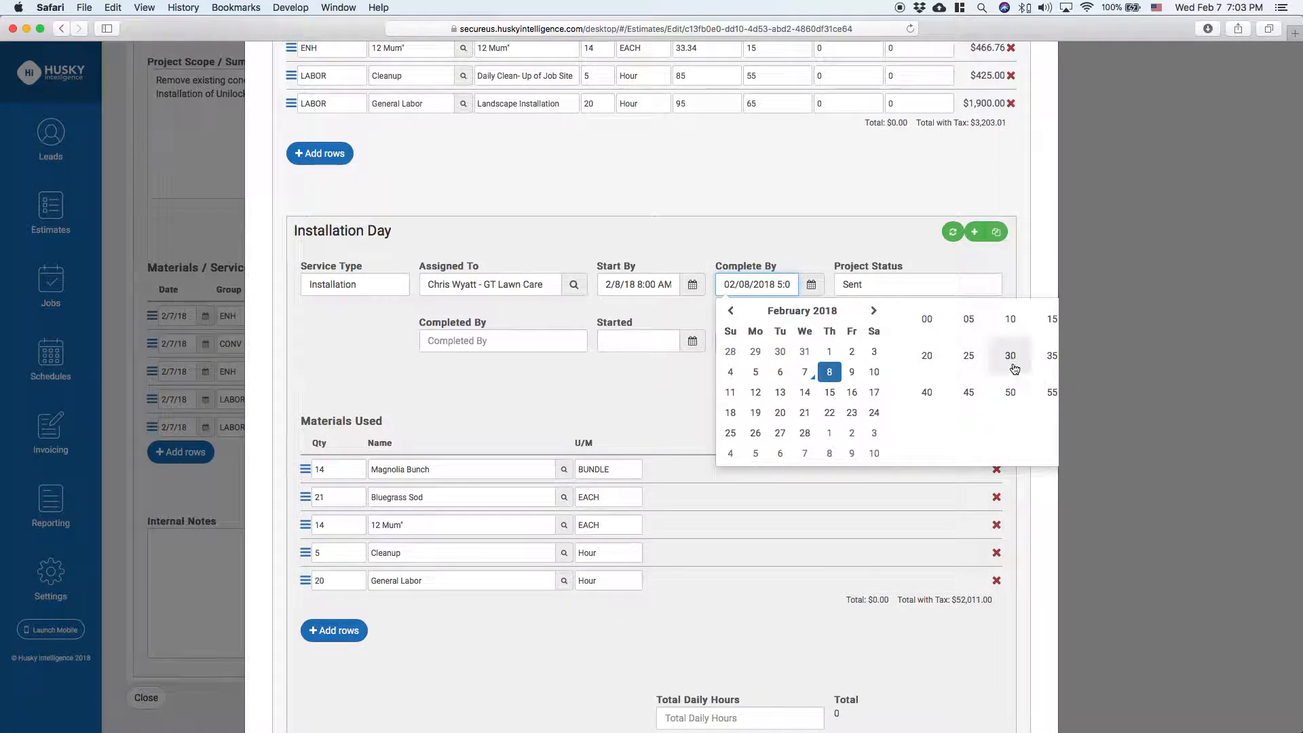
{"action": "left_click", "coordinate": [924, 320]}
{"action": "left_click", "coordinate": [1050, 369]}
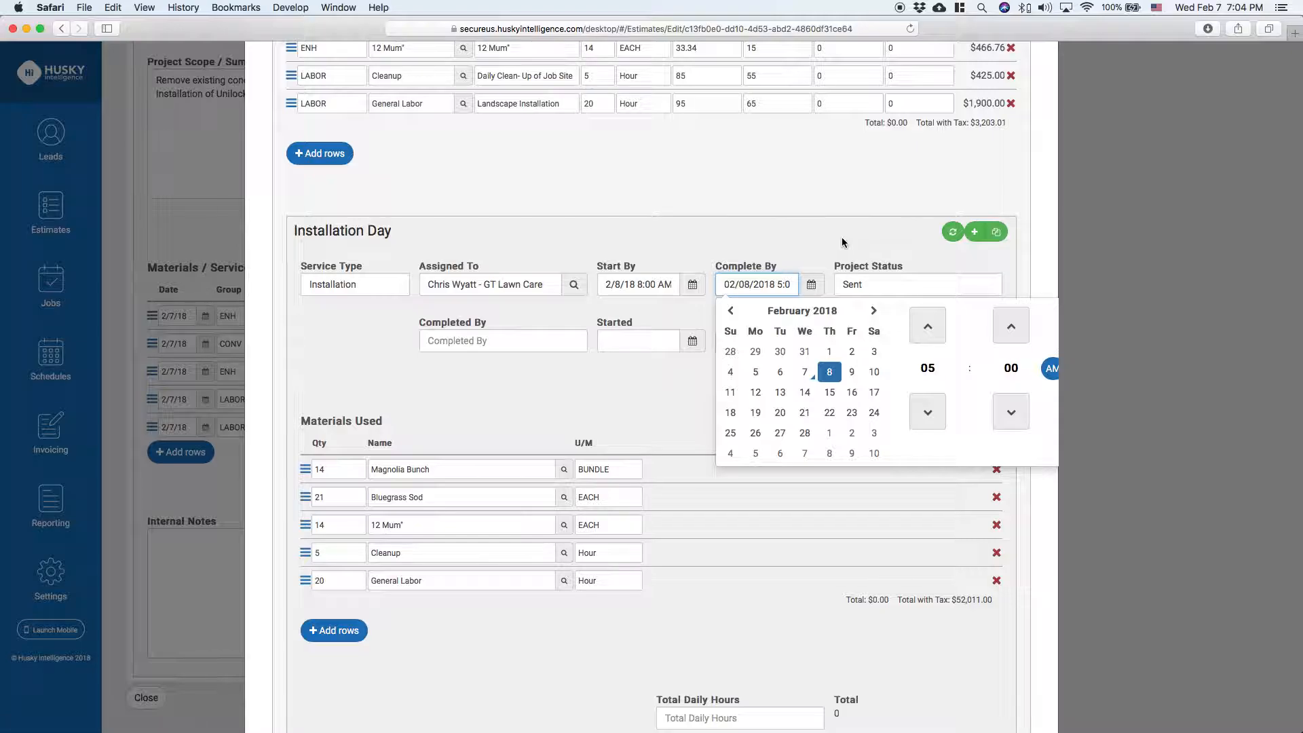
{"action": "left_click", "coordinate": [841, 239]}
{"action": "left_click", "coordinate": [809, 287]}
{"action": "left_click", "coordinate": [1050, 369]}
{"action": "left_click", "coordinate": [1031, 279]}
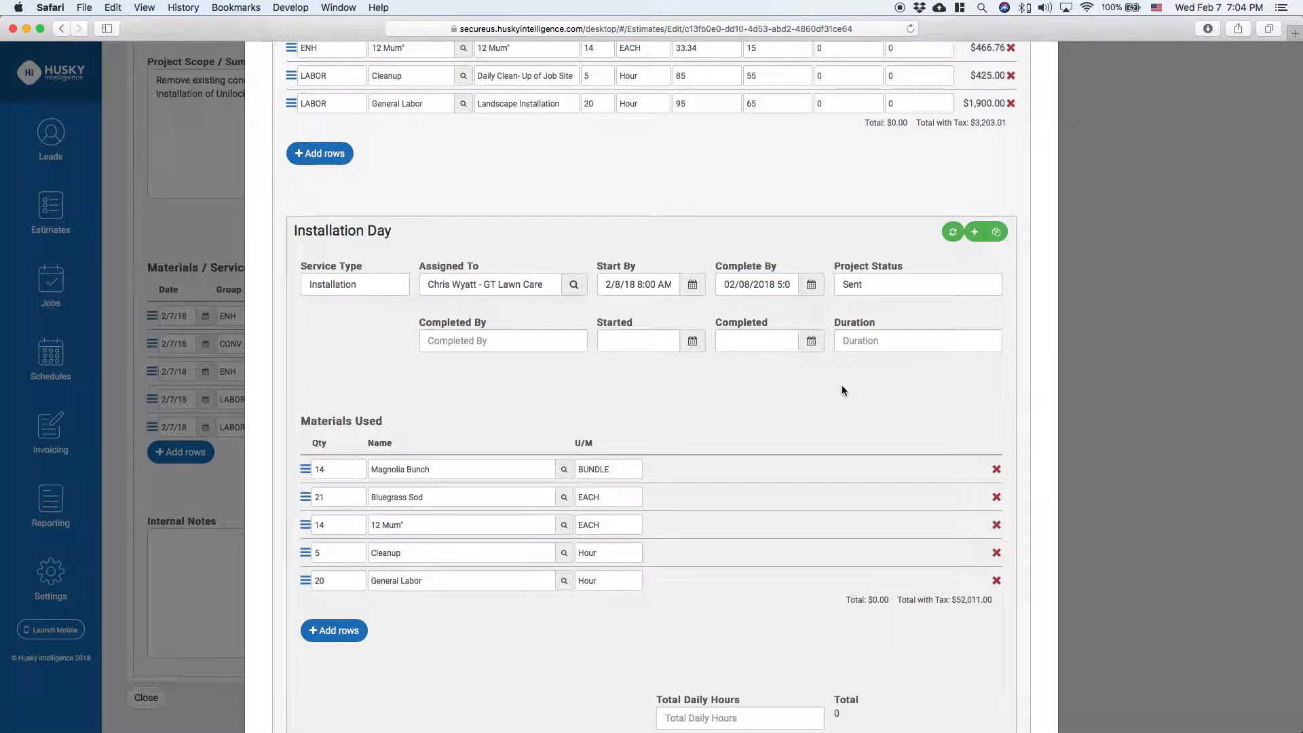
- Check the materials used and the Total Daily Hours field, save the job, and save and close the estimate
{"action": "scroll", "coordinate": [841, 384], "scroll_direction": "down", "scroll_amount": 2}
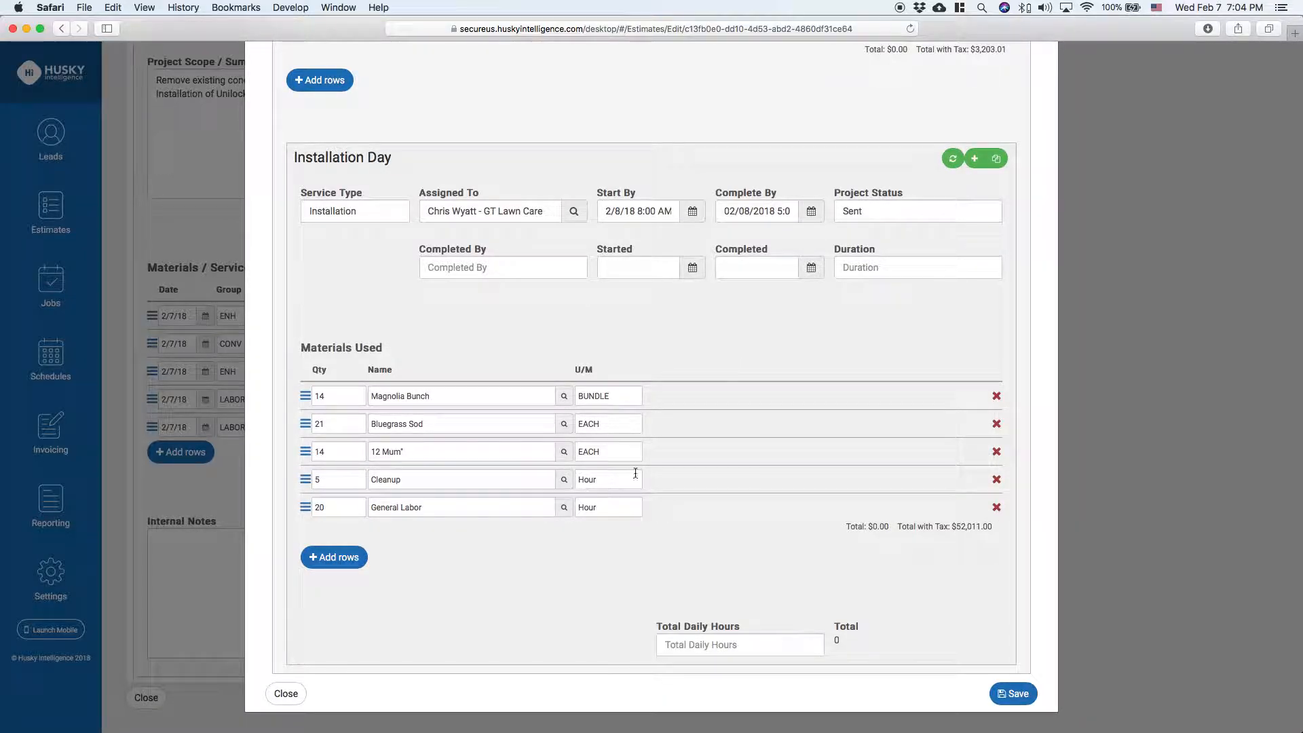
{"action": "left_click_drag", "start_coordinate": [653, 625], "coordinate": [753, 629]}
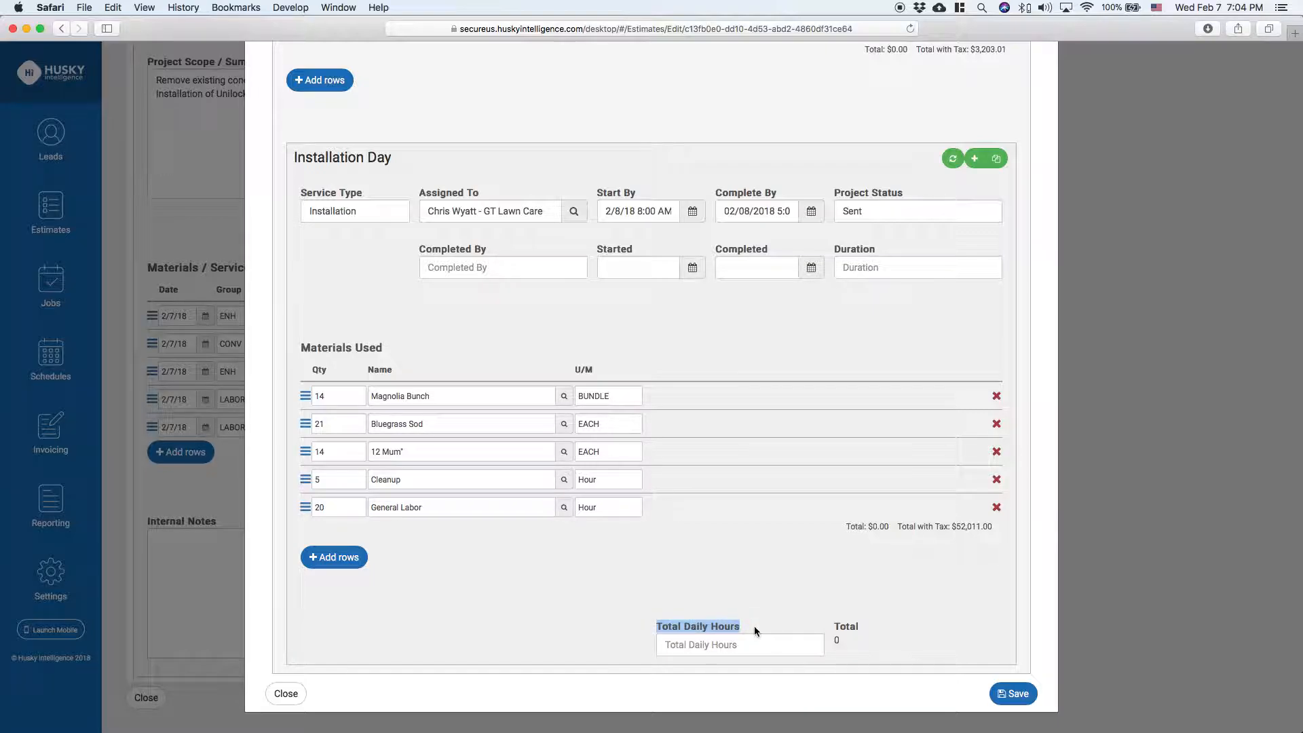
{"action": "left_click", "coordinate": [753, 622]}
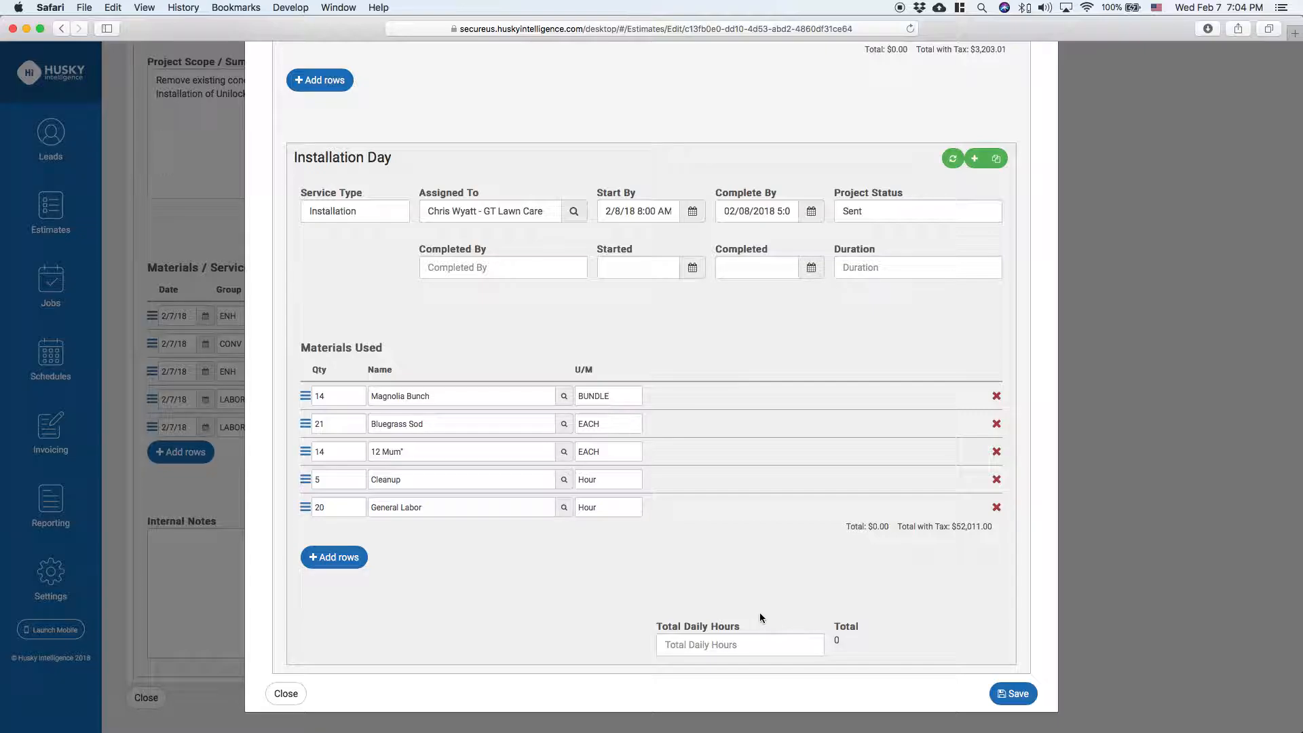
{"action": "left_click", "coordinate": [1010, 692]}
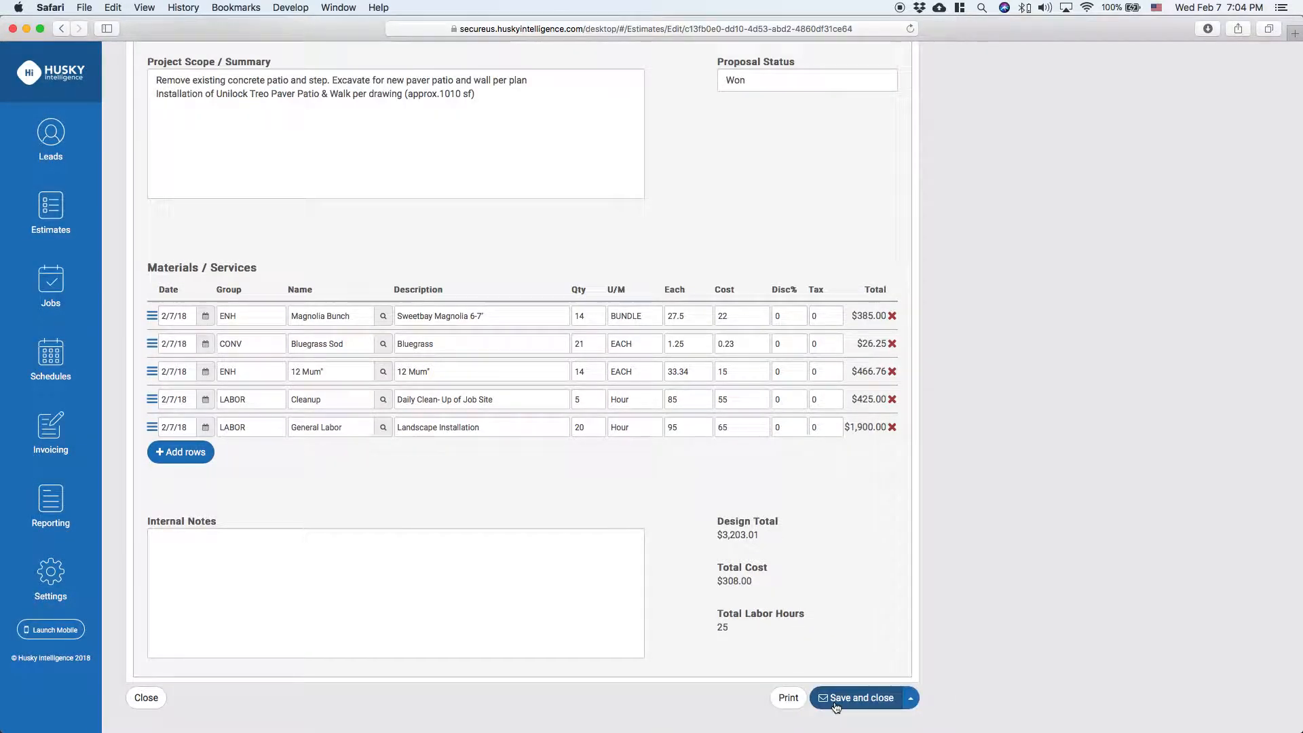
{"action": "left_click", "coordinate": [835, 705]}
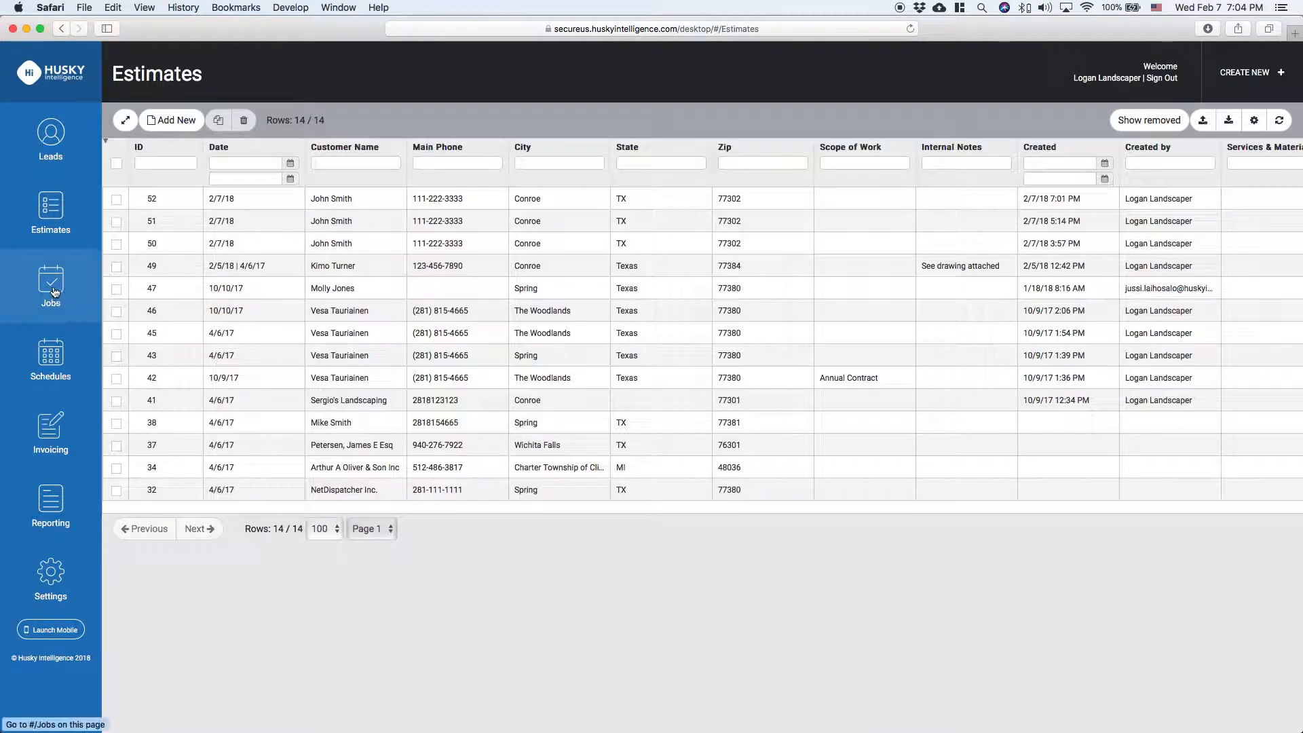
- Open the newly created landscape job from the jobs list and duplicate its installation day
{"action": "left_click", "coordinate": [53, 290]}
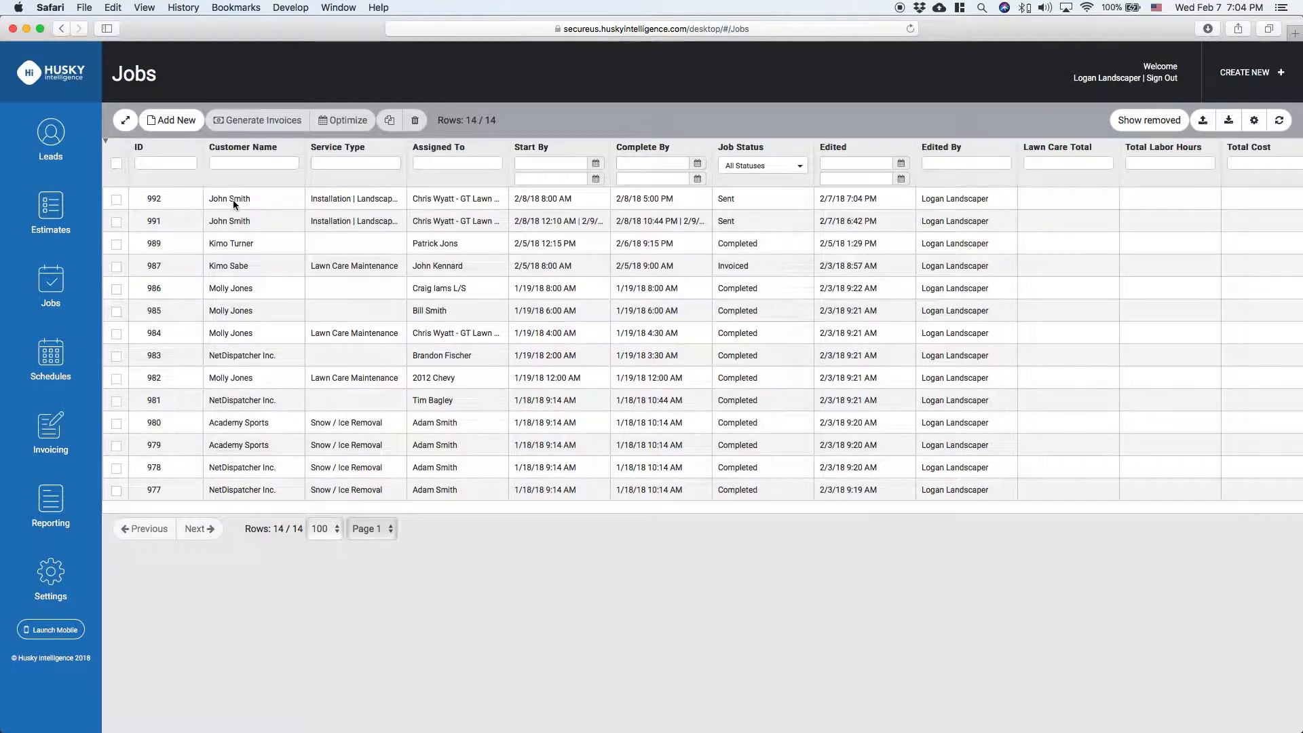
{"action": "left_click", "coordinate": [234, 199]}
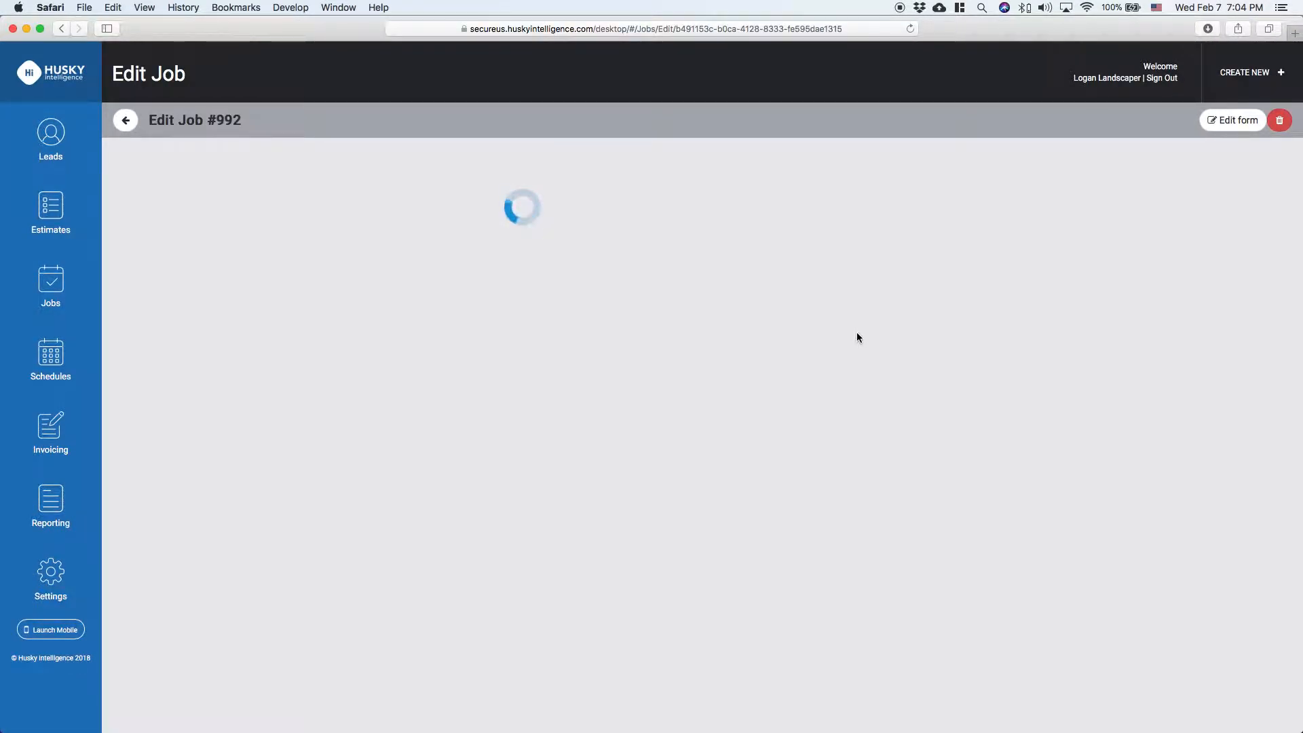
{"action": "scroll", "coordinate": [857, 334], "scroll_direction": "down", "scroll_amount": 10}
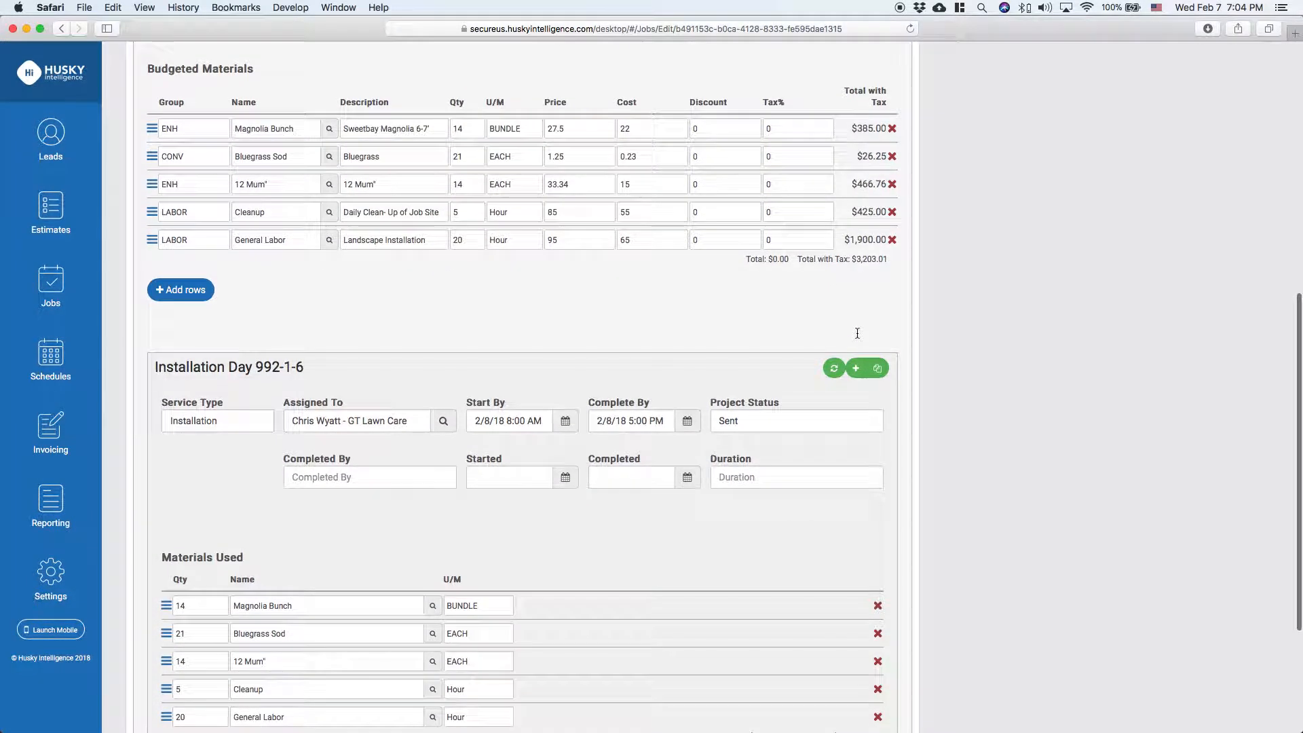
{"action": "scroll", "coordinate": [950, 332], "scroll_direction": "down", "scroll_amount": 3}
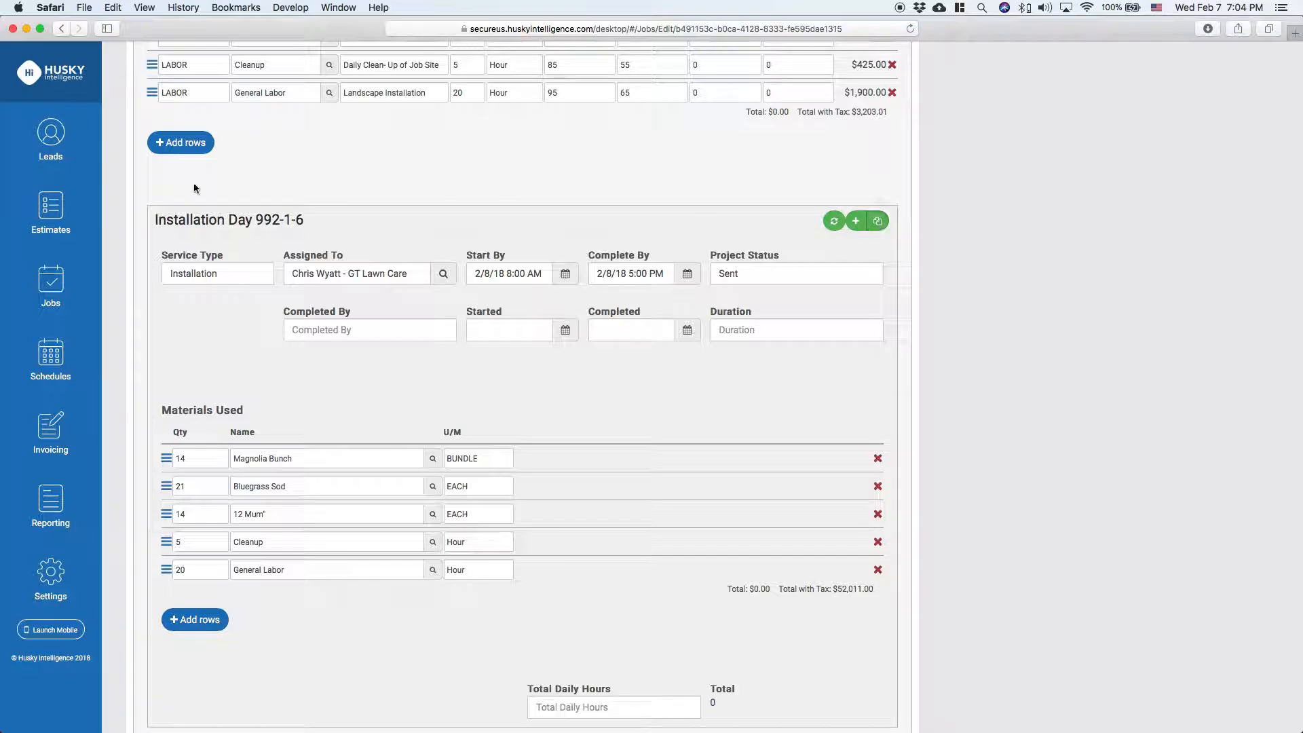
{"action": "left_click", "coordinate": [879, 222]}
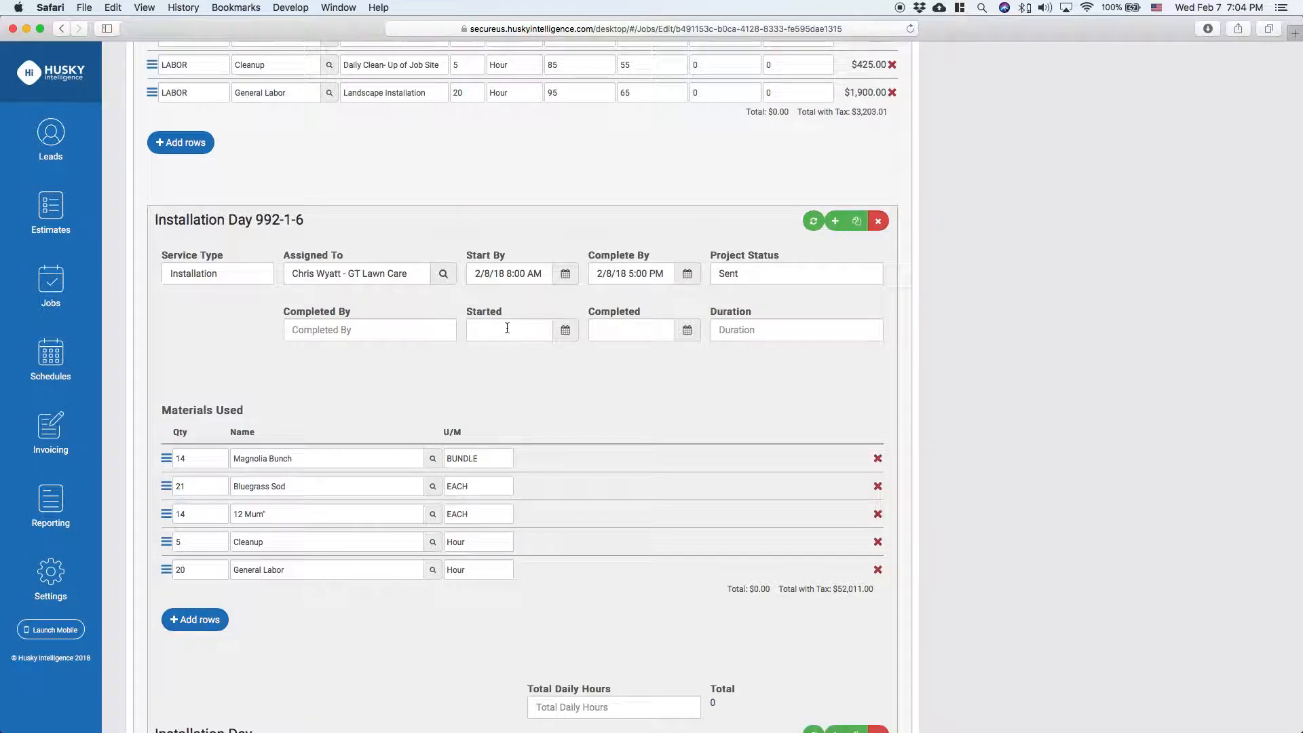
- Reschedule the duplicated installation day to start 2/9/18 at 8:00 AM and complete 2/9/18 at 5:00 PM
{"action": "scroll", "coordinate": [508, 326], "scroll_direction": "down", "scroll_amount": 10}
{"action": "left_click", "coordinate": [566, 328]}
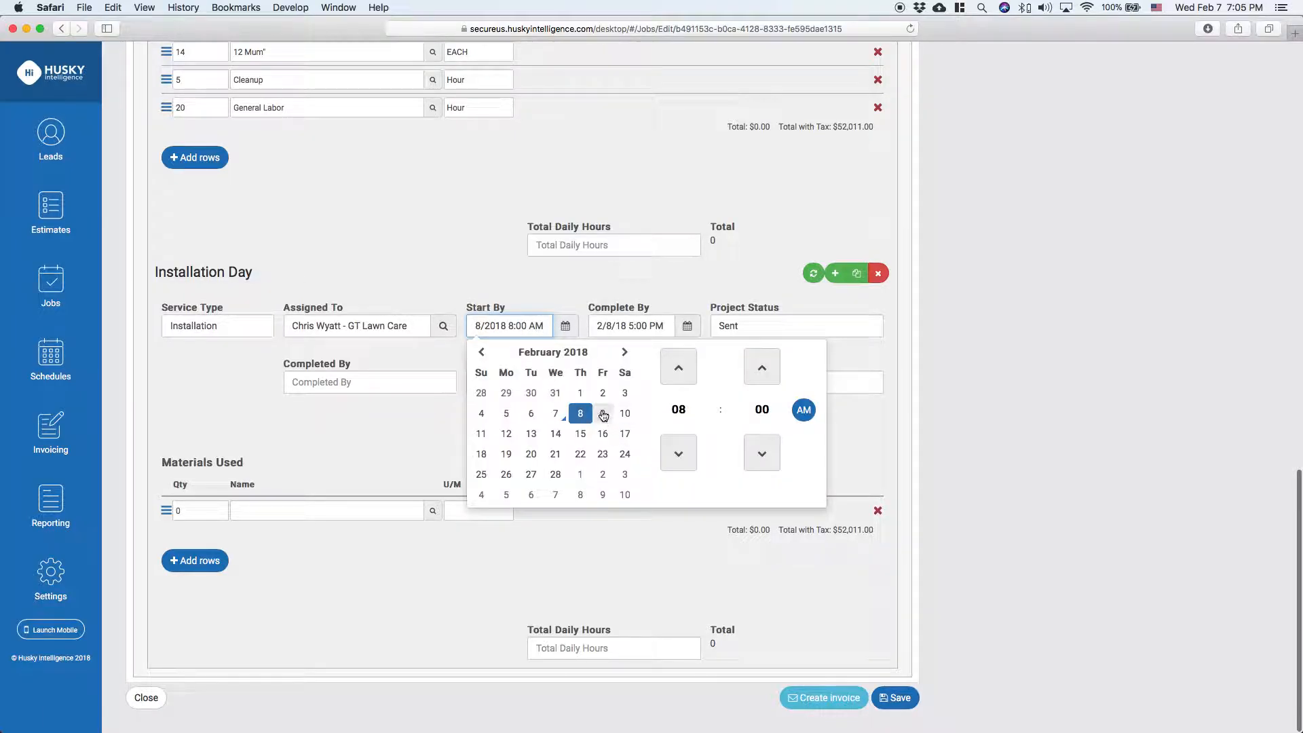
{"action": "left_click", "coordinate": [602, 415]}
{"action": "left_click", "coordinate": [687, 327]}
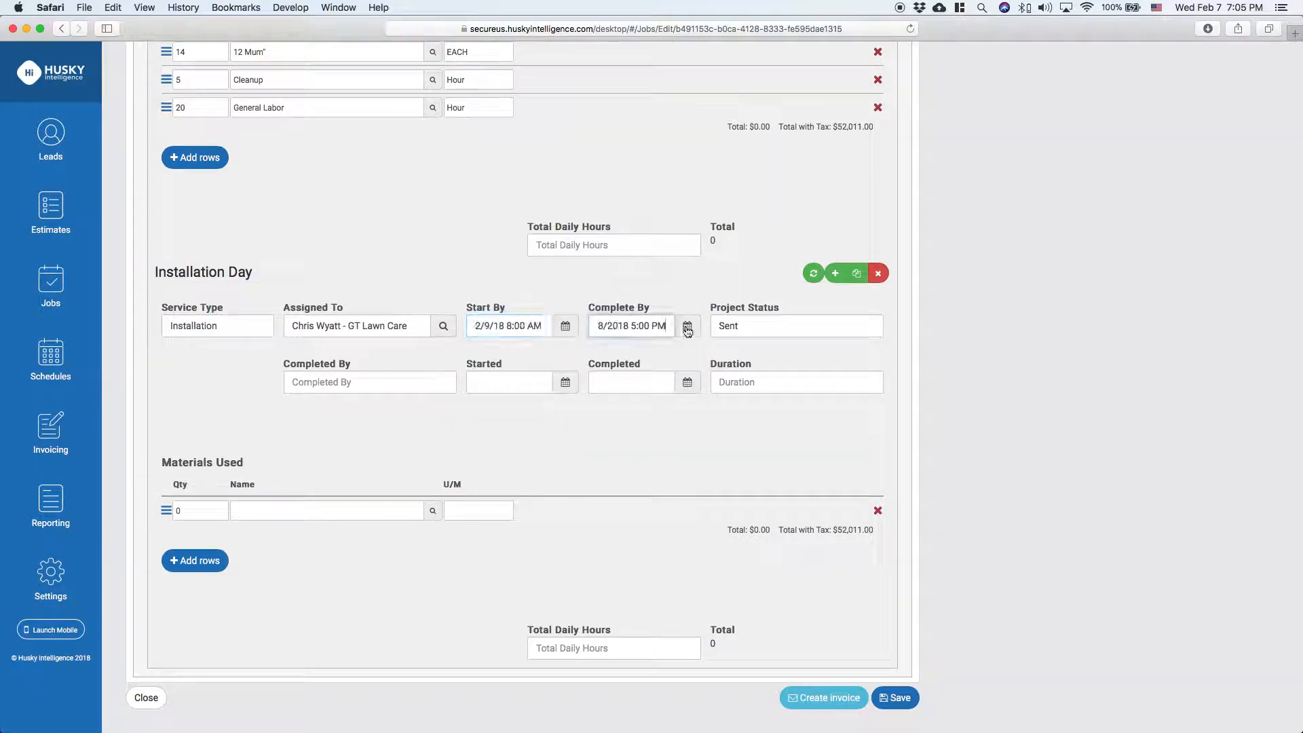
{"action": "left_click", "coordinate": [724, 413]}
{"action": "left_click", "coordinate": [681, 283]}
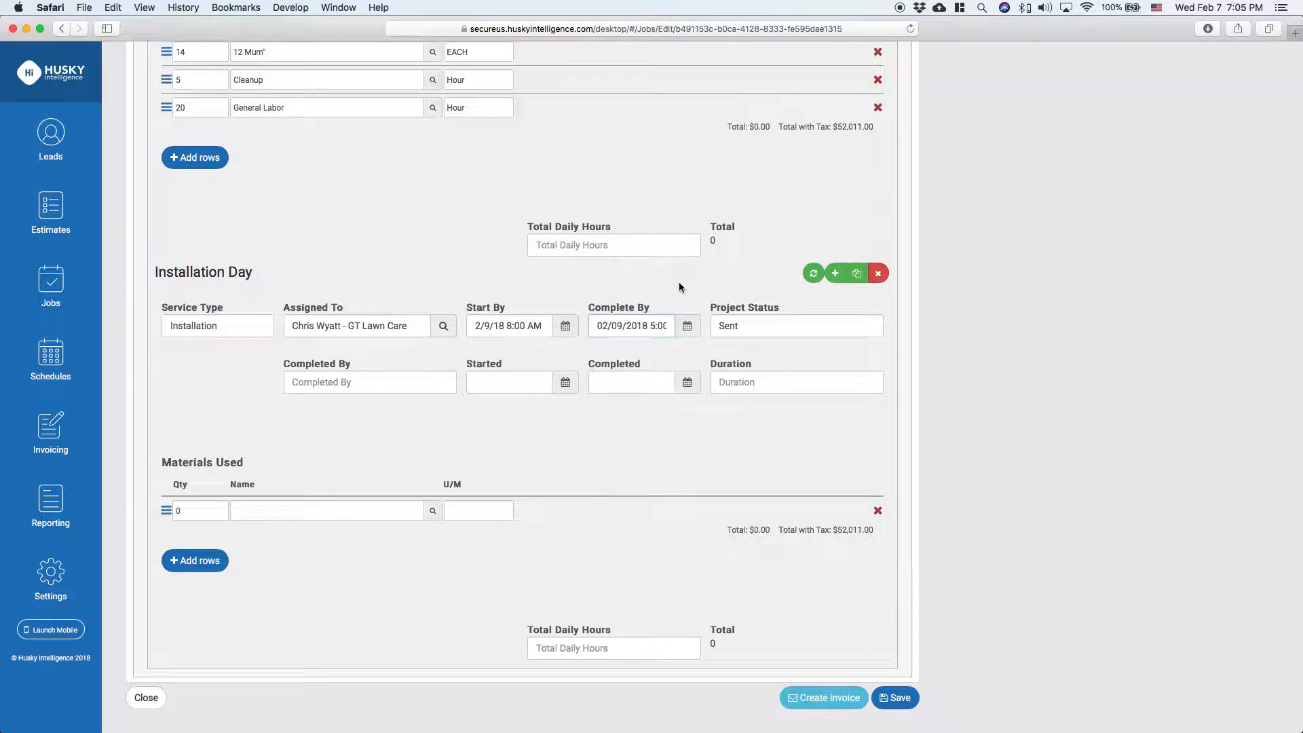
- Review the materials used on both installation days and save the job
{"action": "left_click", "coordinate": [906, 707]}
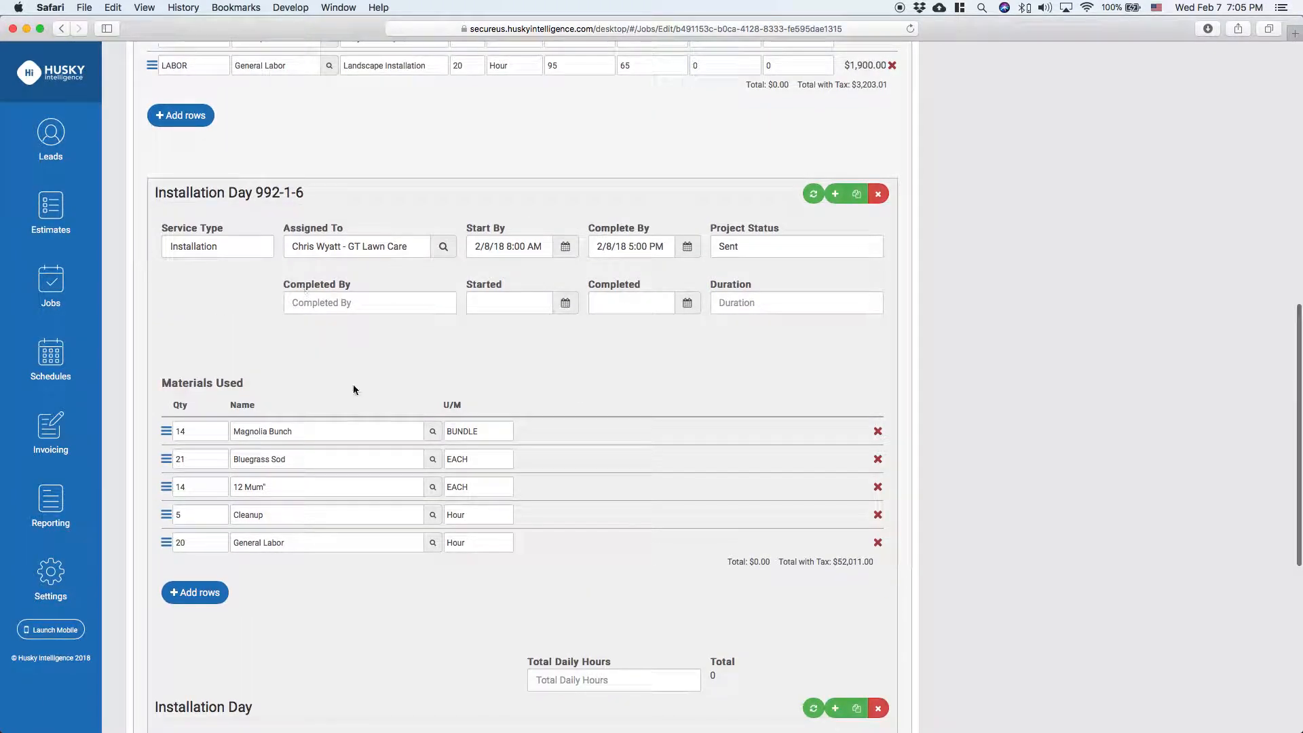
{"action": "scroll", "coordinate": [658, 313], "scroll_direction": "down", "scroll_amount": 10}
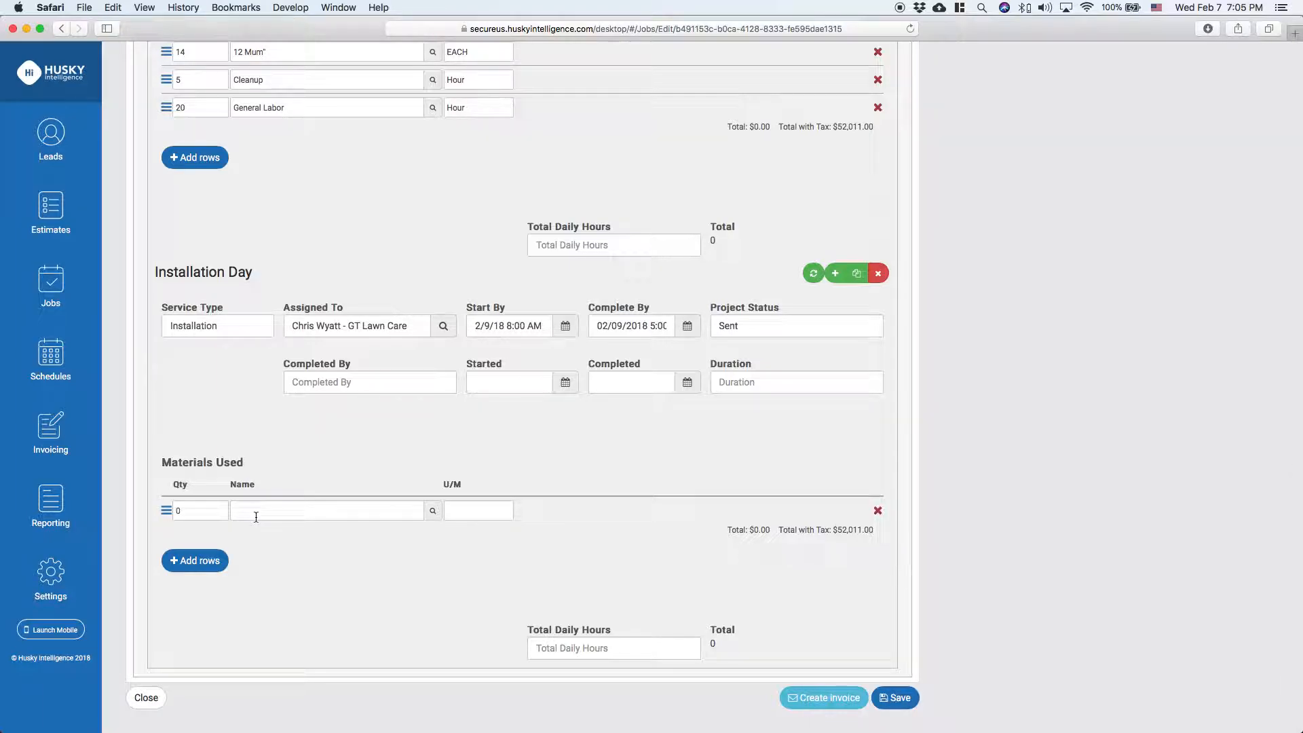
{"action": "left_click", "coordinate": [898, 698]}
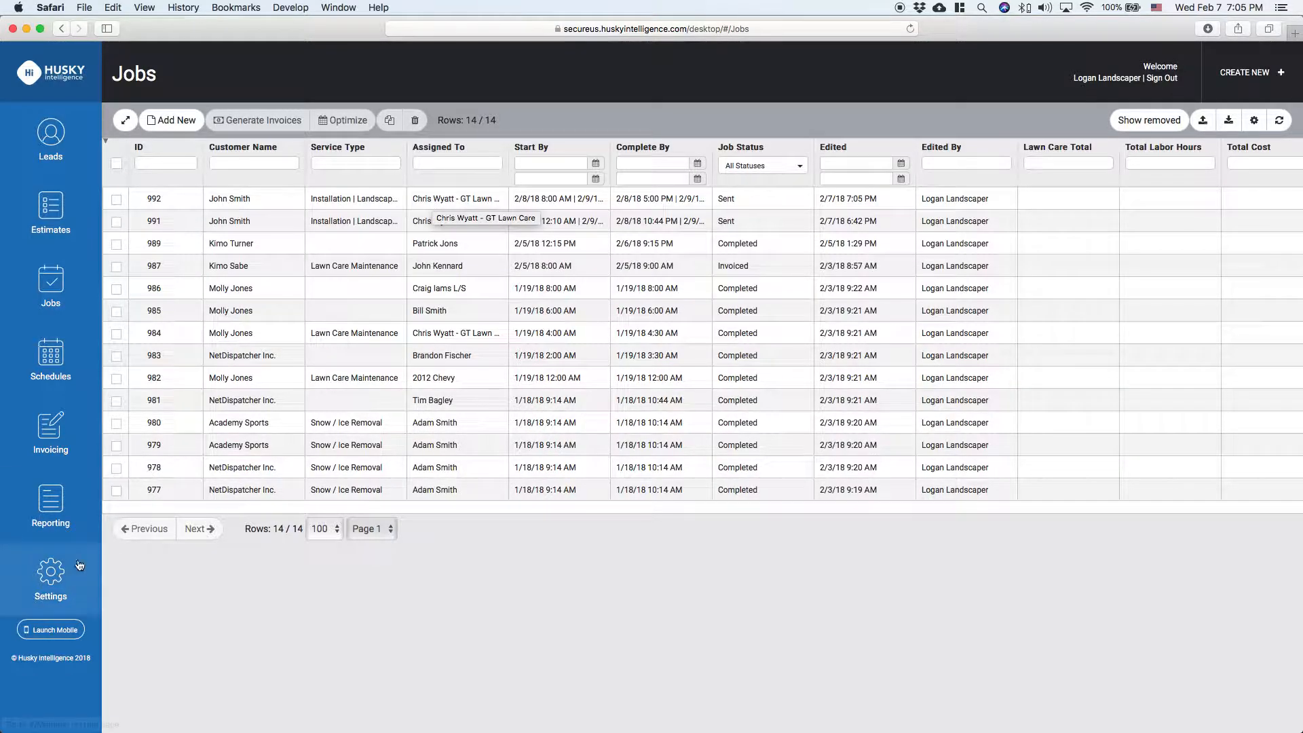
- Launch the mobile version and show its jobs for February 8th
{"action": "left_click", "coordinate": [51, 629]}
{"action": "left_click_drag", "start_coordinate": [801, 49], "coordinate": [798, 65]}
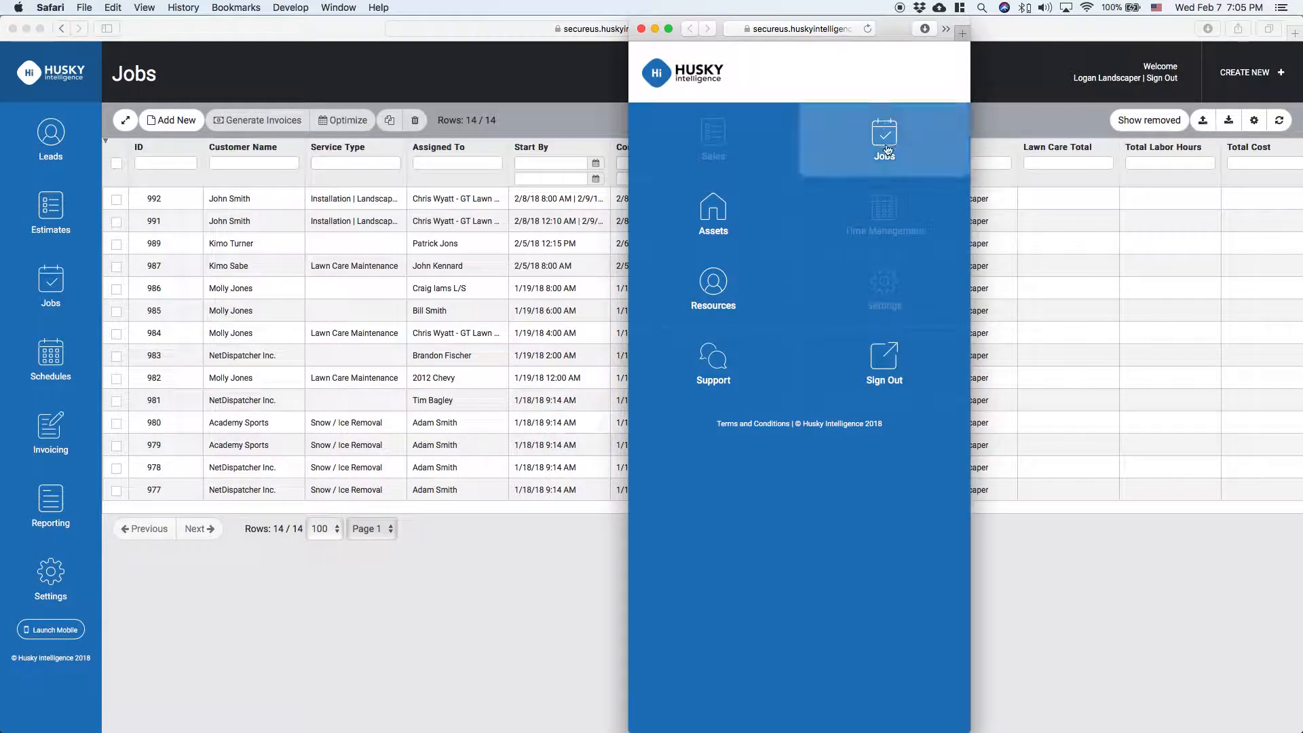
{"action": "left_click", "coordinate": [885, 144]}
{"action": "left_click", "coordinate": [721, 153]}
{"action": "left_click", "coordinate": [800, 118]}
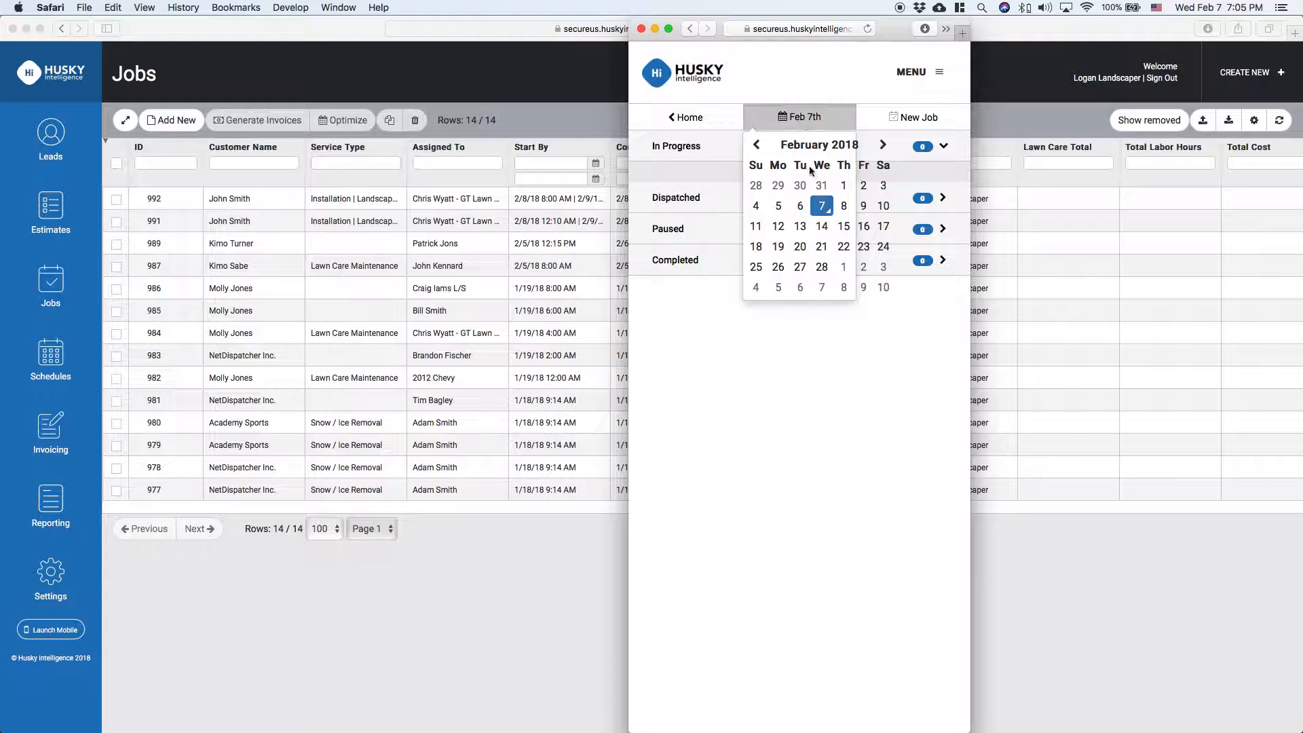
{"action": "left_click", "coordinate": [844, 207]}
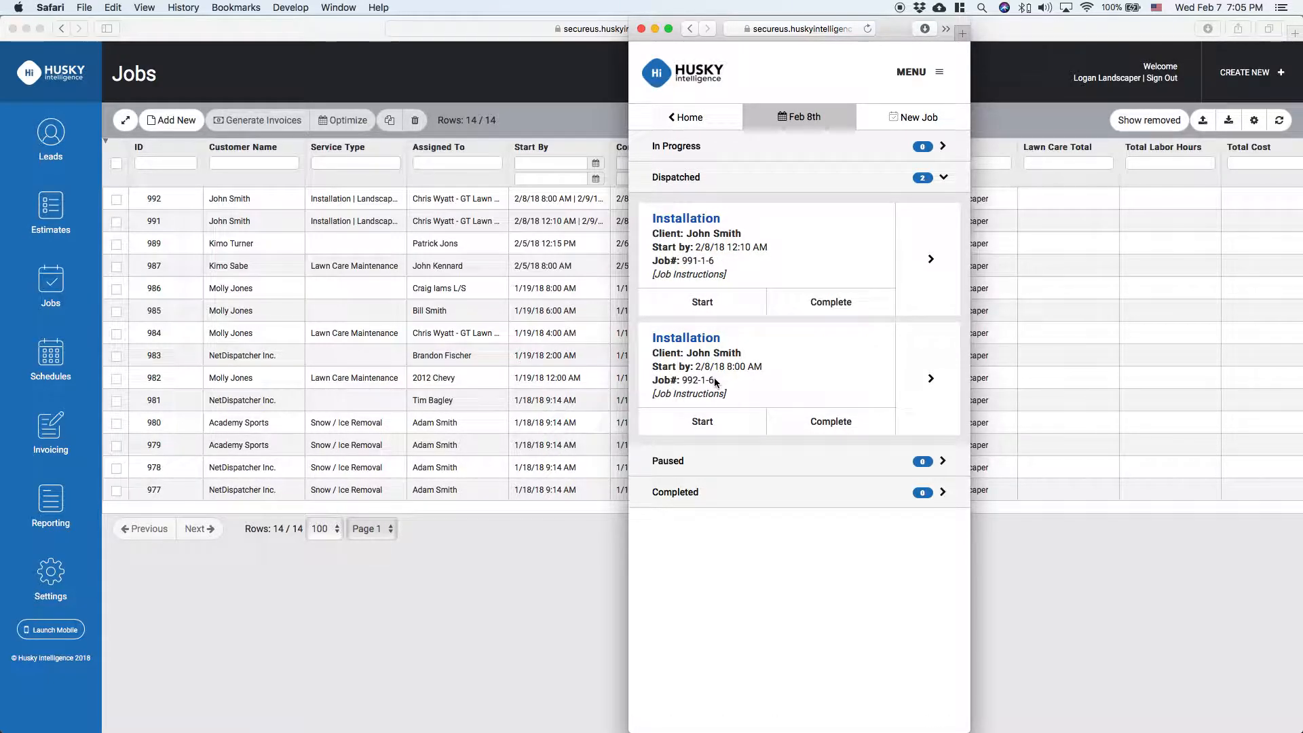
- Open the dispatched installation job with the 8:00 AM start, check its scheduled times, and start it
{"action": "left_click", "coordinate": [910, 370]}
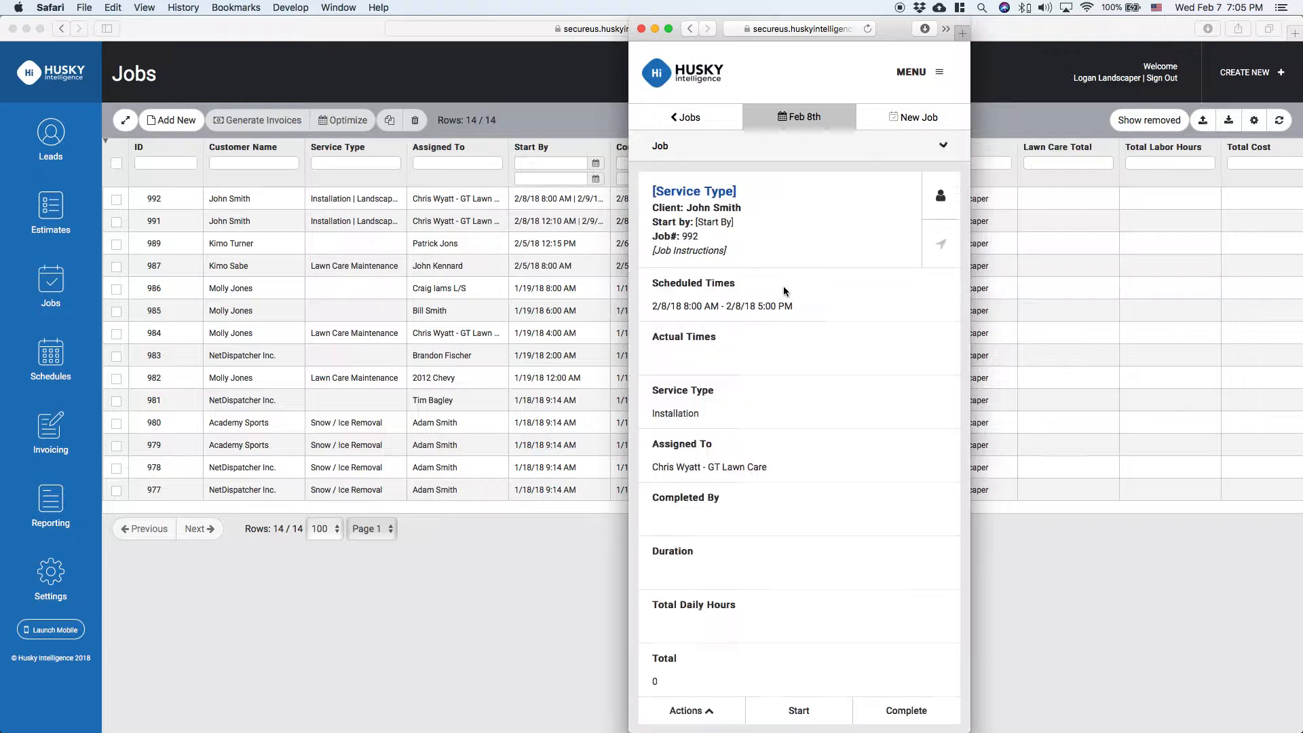
{"action": "left_click_drag", "start_coordinate": [650, 306], "coordinate": [829, 303]}
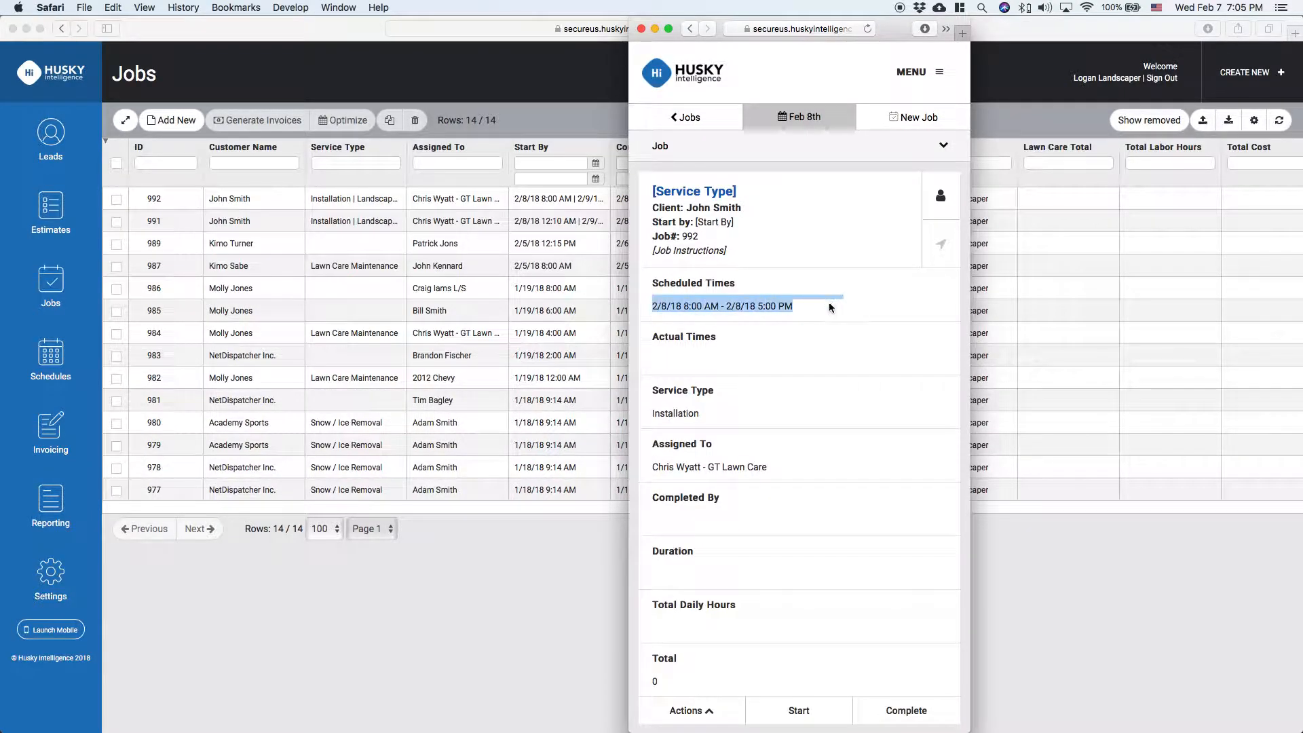
{"action": "scroll", "coordinate": [848, 298], "scroll_direction": "down", "scroll_amount": 3}
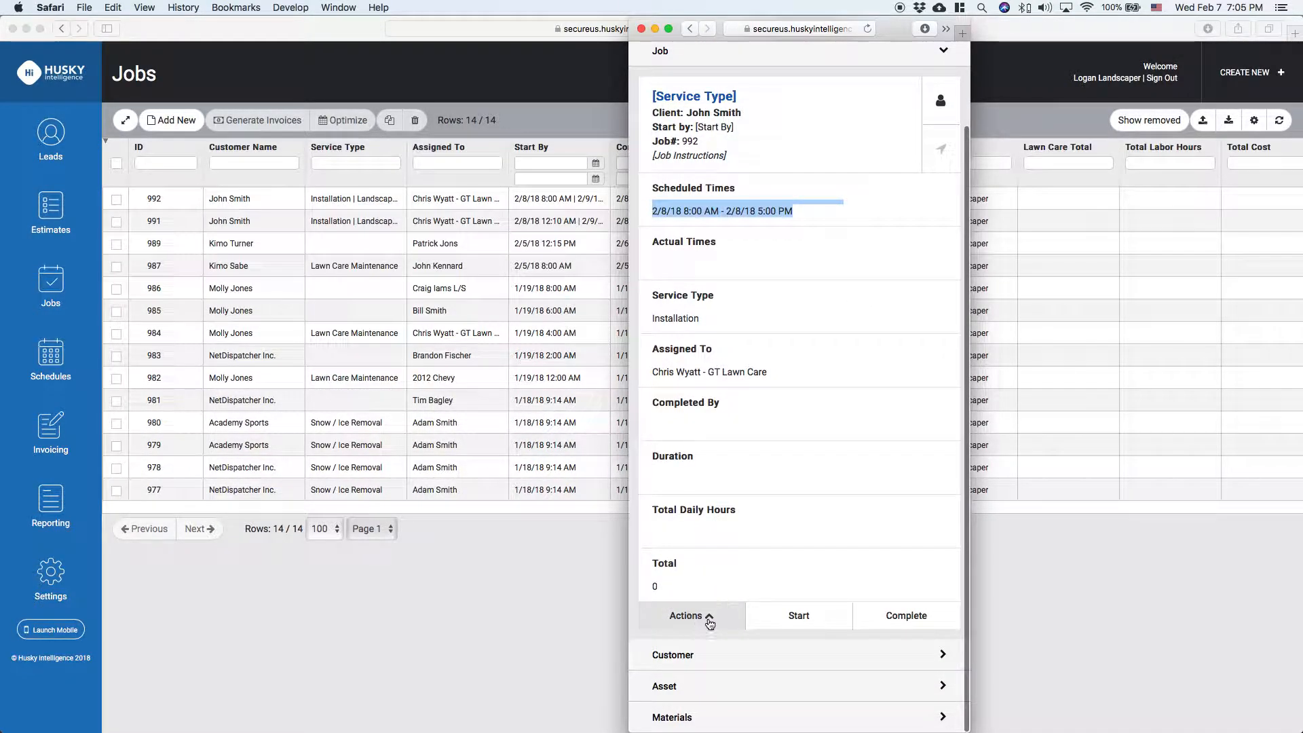
{"action": "left_click", "coordinate": [709, 617]}
{"action": "left_click", "coordinate": [684, 532]}
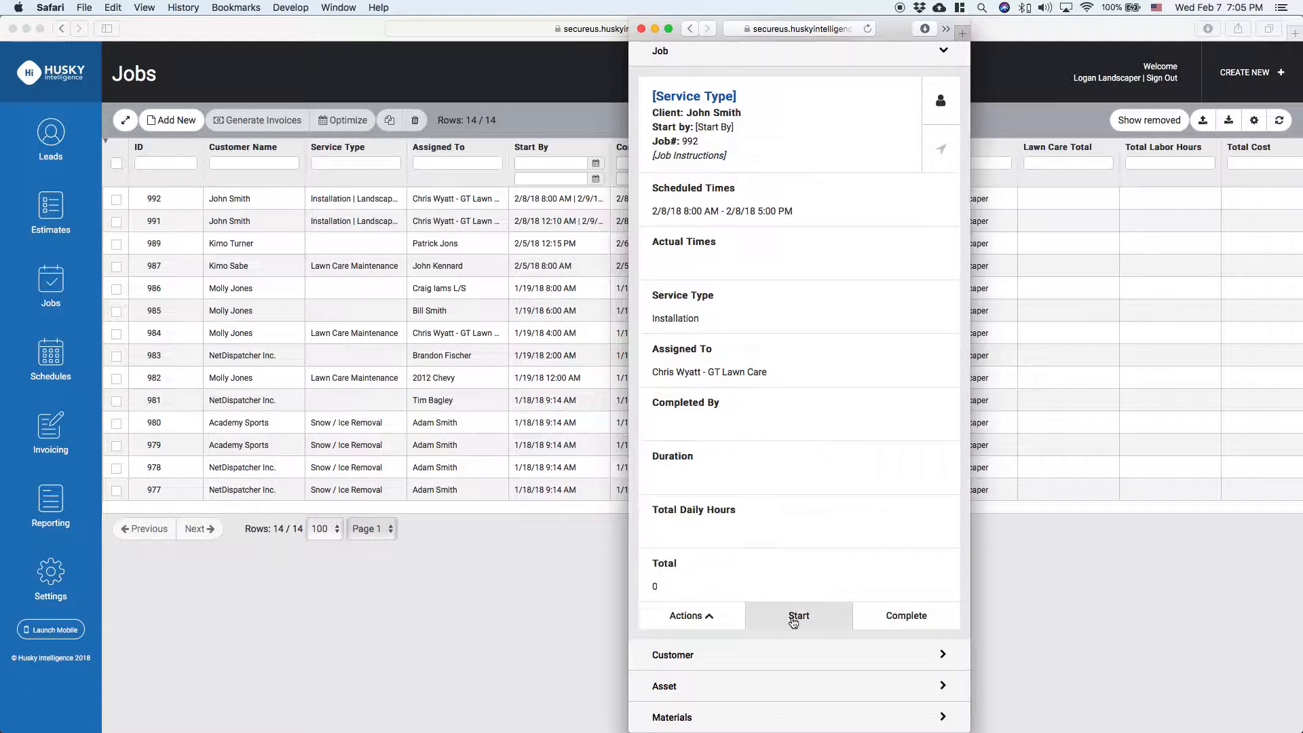
{"action": "left_click", "coordinate": [792, 619]}
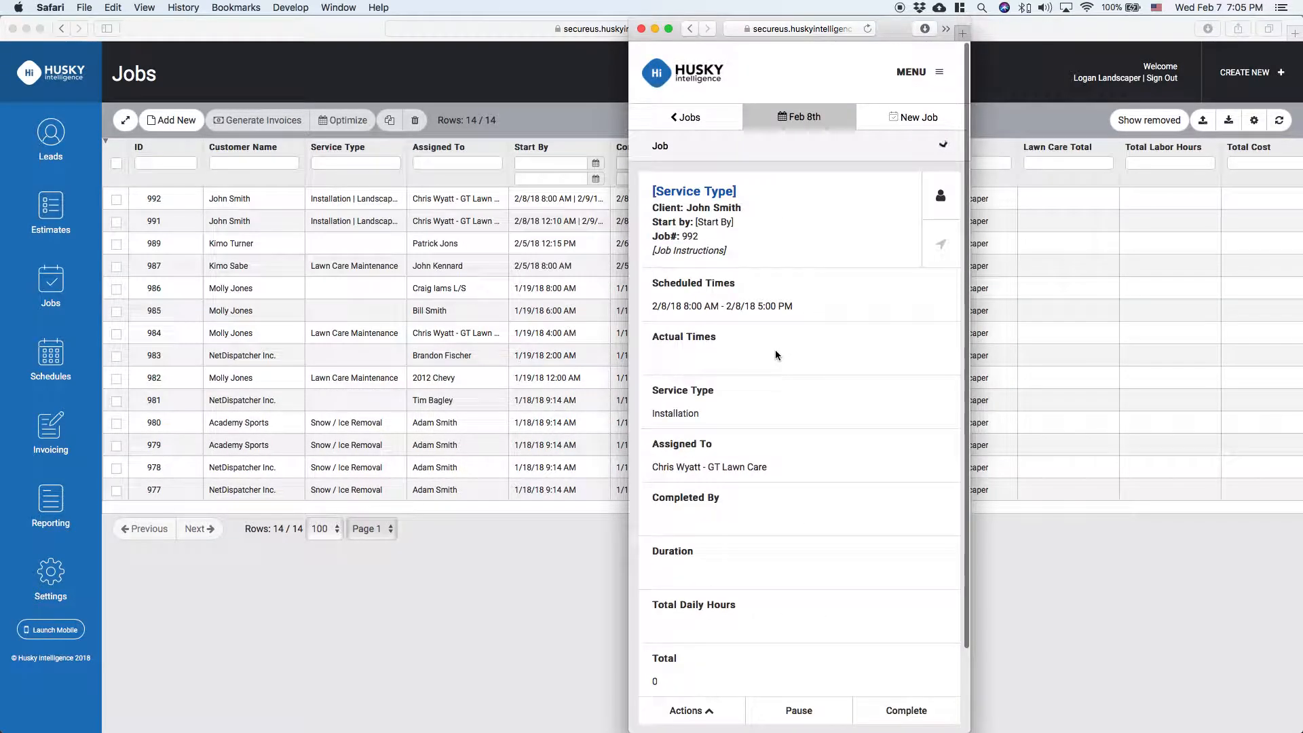
- Set the total daily hours of the mobile installation job to 9.5, save the change, and complete the job
{"action": "scroll", "coordinate": [776, 351], "scroll_direction": "down", "scroll_amount": 2}
{"action": "left_click", "coordinate": [697, 638]}
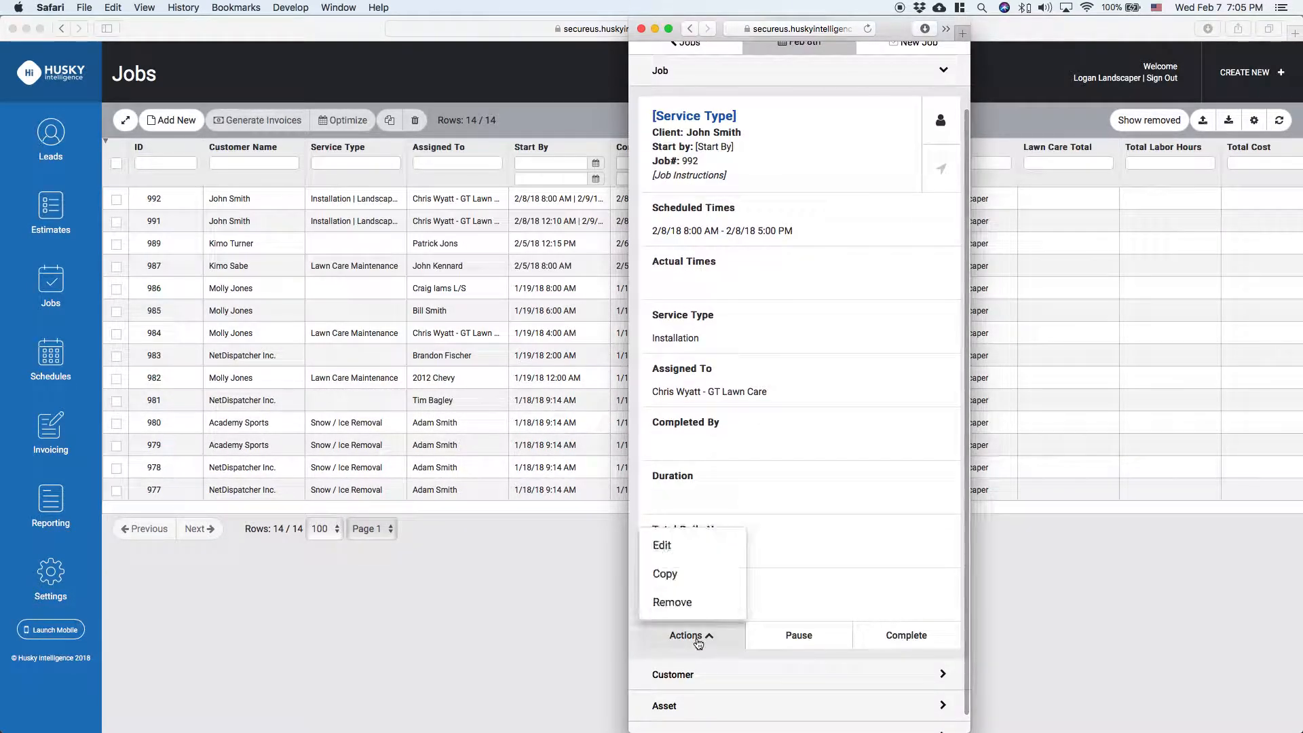
{"action": "left_click", "coordinate": [684, 545]}
{"action": "scroll", "coordinate": [722, 585], "scroll_direction": "down", "scroll_amount": 3}
{"action": "left_click", "coordinate": [723, 555]}
{"action": "type", "text": "1"}
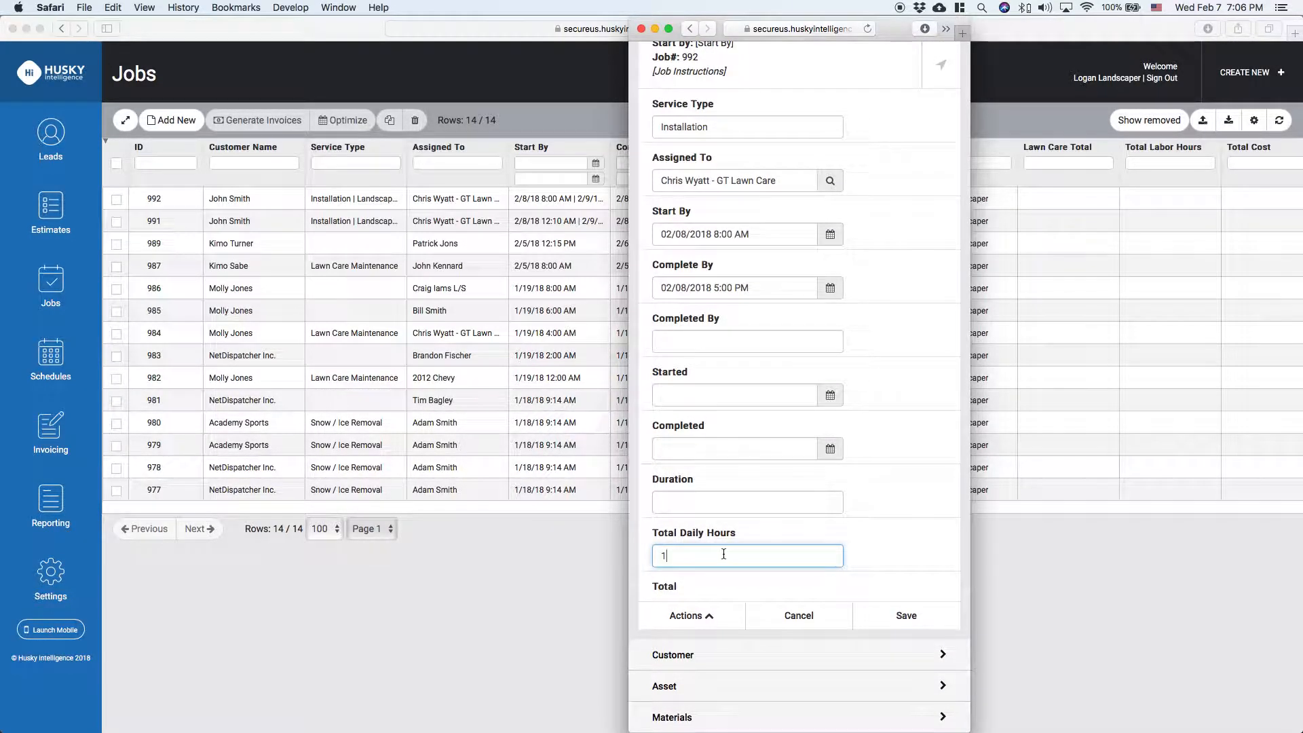
{"action": "type", "text": ".5"}
{"action": "left_click", "coordinate": [903, 618]}
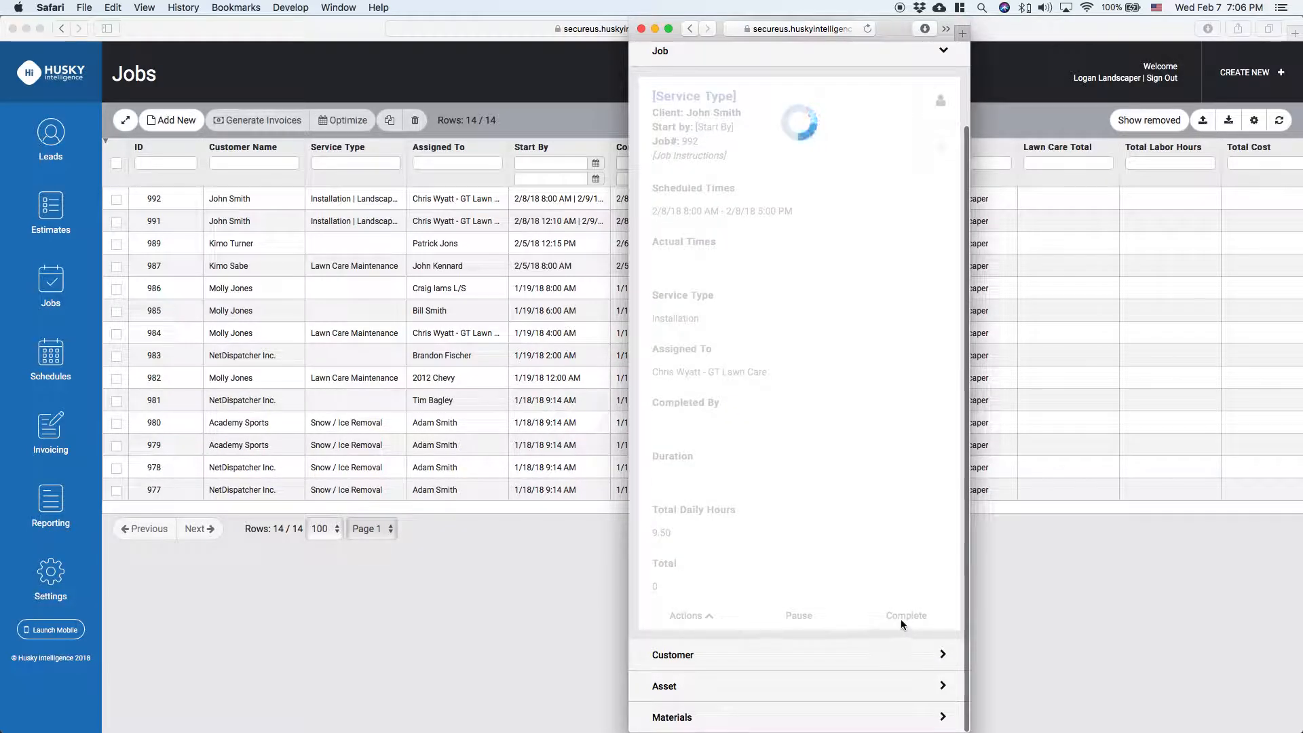
{"action": "left_click", "coordinate": [901, 624]}
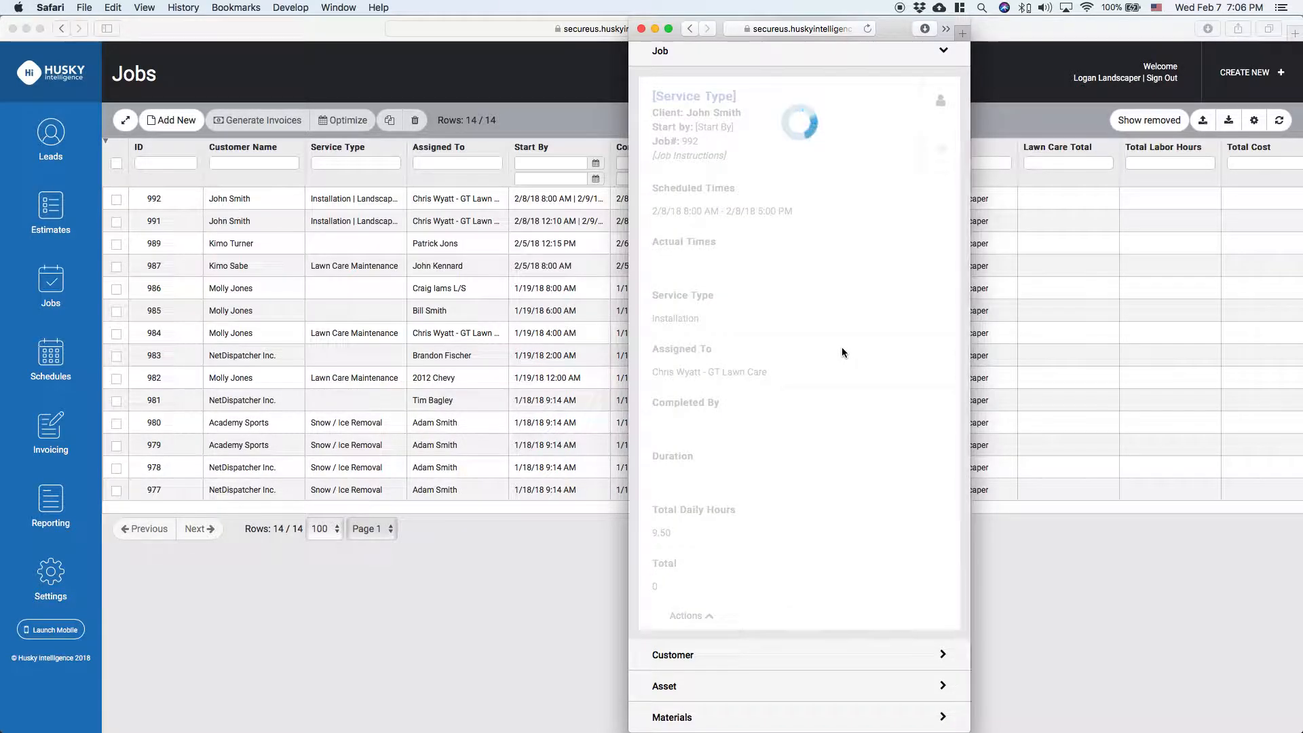
- Return to the desktop jobs list, open the same installation job, and check the completed day's duration and total daily hours
{"action": "left_click", "coordinate": [535, 121]}
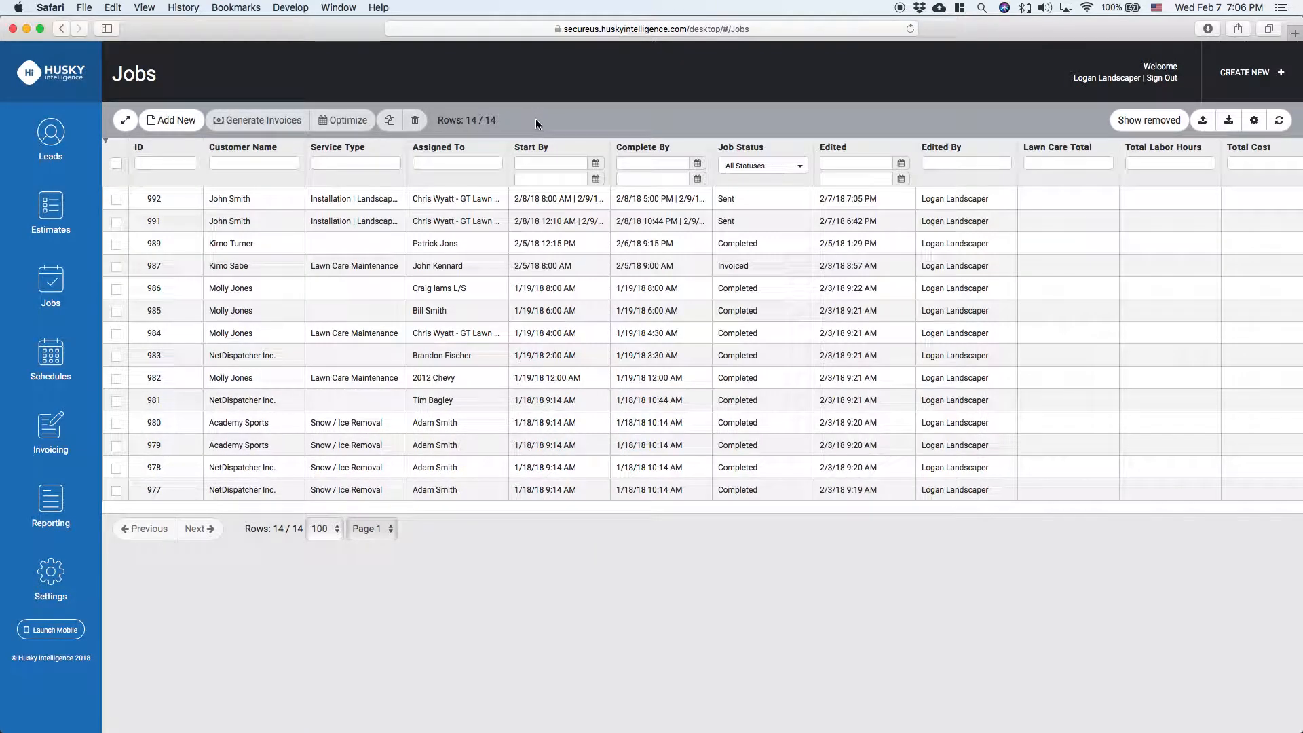
{"action": "left_click", "coordinate": [255, 198]}
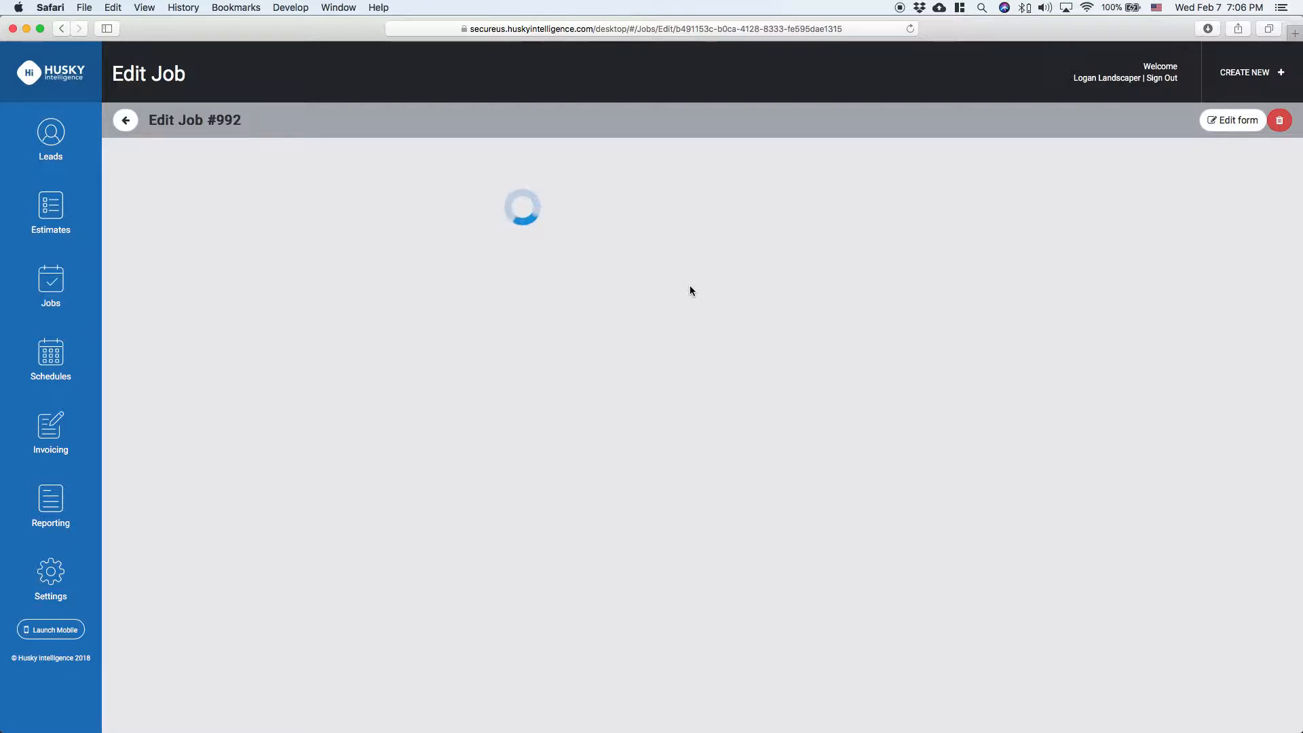
{"action": "scroll", "coordinate": [690, 290], "scroll_direction": "down", "scroll_amount": 10}
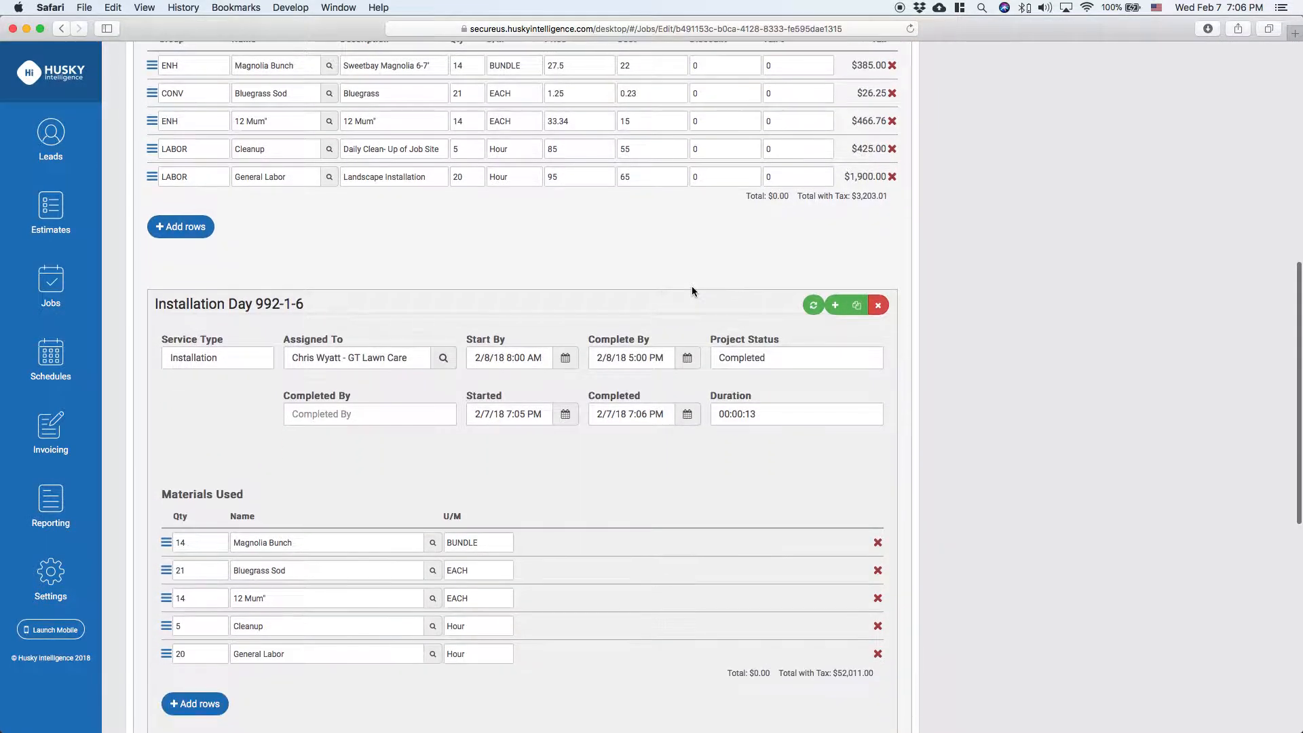
{"action": "scroll", "coordinate": [690, 286], "scroll_direction": "down", "scroll_amount": 3}
{"action": "left_click_drag", "start_coordinate": [756, 144], "coordinate": [710, 144]}
{"action": "left_click_drag", "start_coordinate": [629, 522], "coordinate": [523, 523]}
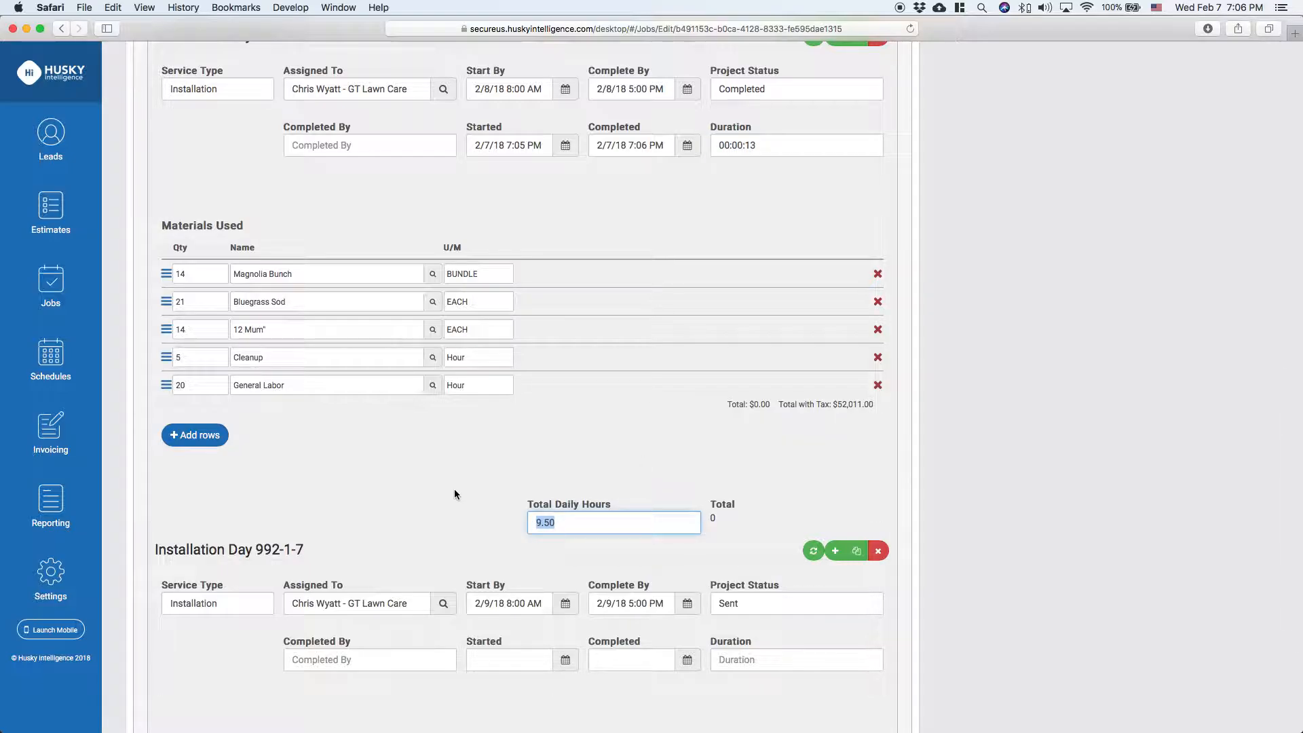
{"action": "scroll", "coordinate": [515, 408], "scroll_direction": "down", "scroll_amount": 5}
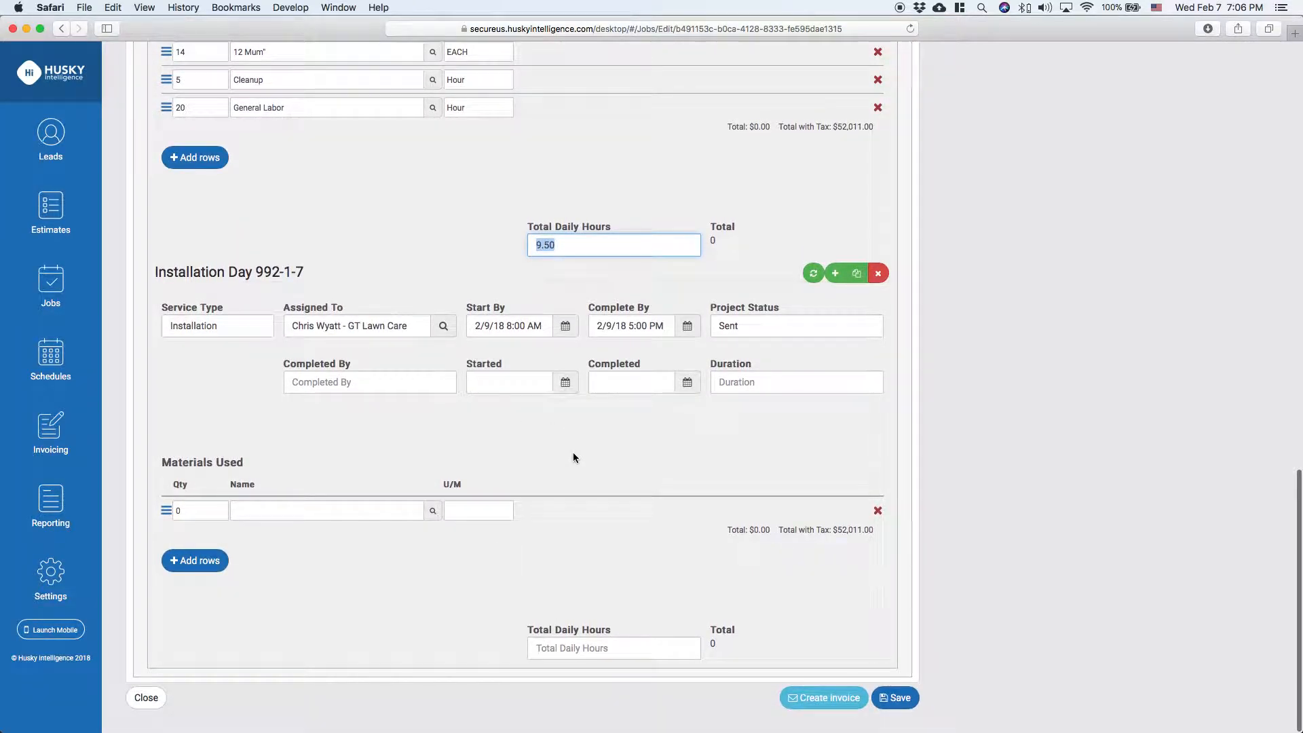
- Open Reporting in a new tab and run the Landscape Project Profitability Report for the job's ID
{"action": "right_click", "coordinate": [46, 501]}
{"action": "left_click", "coordinate": [86, 504]}
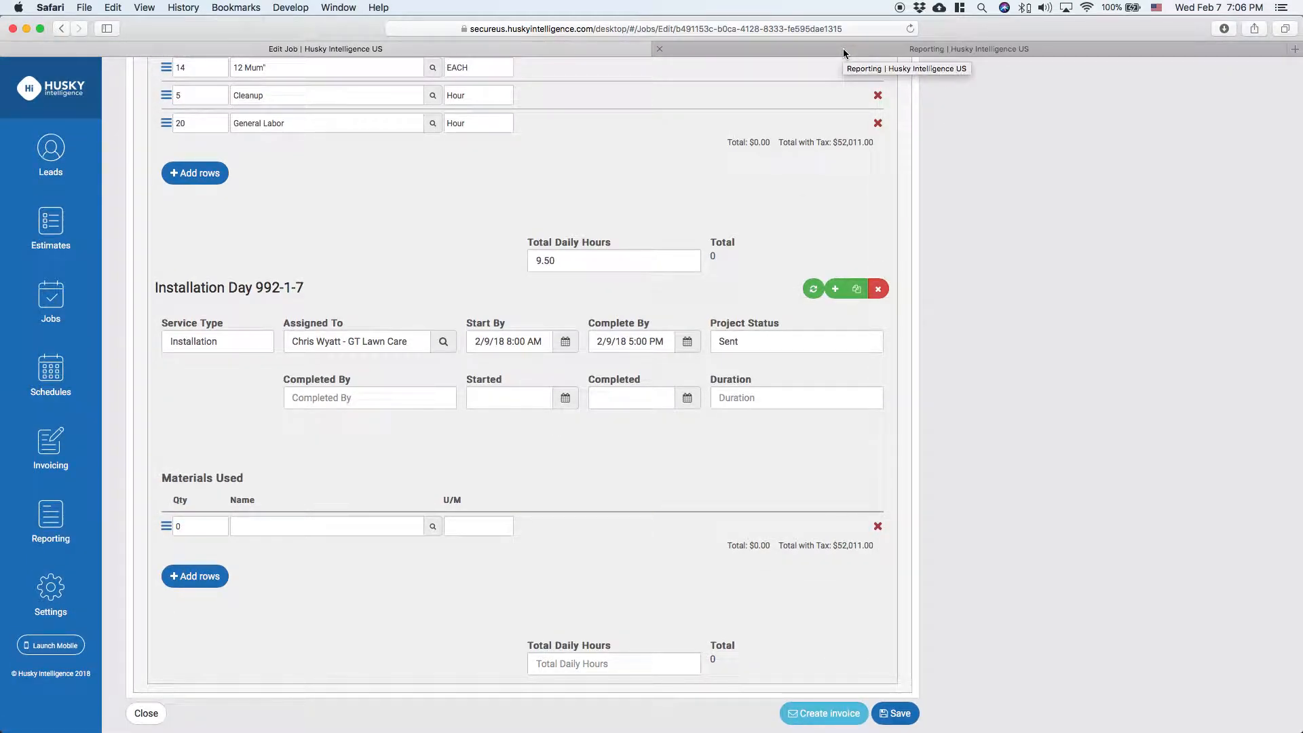
{"action": "left_click", "coordinate": [843, 48]}
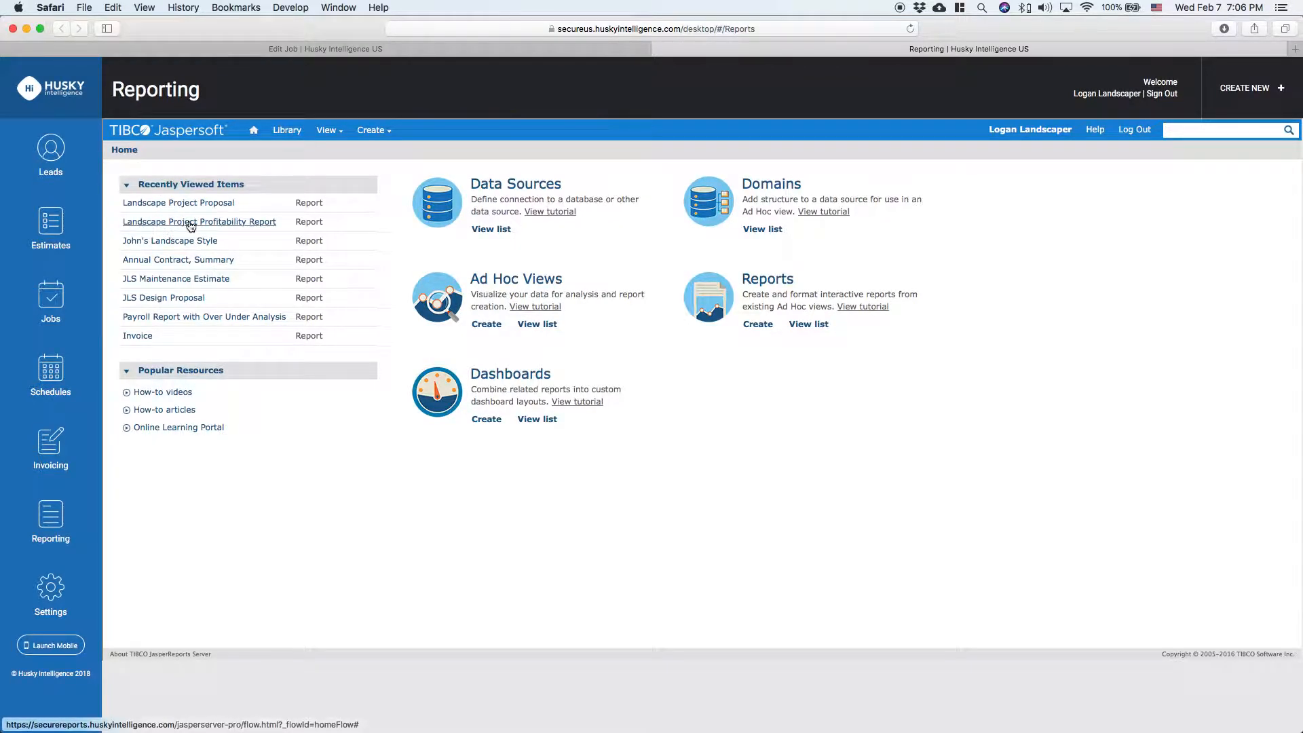
{"action": "left_click", "coordinate": [215, 227]}
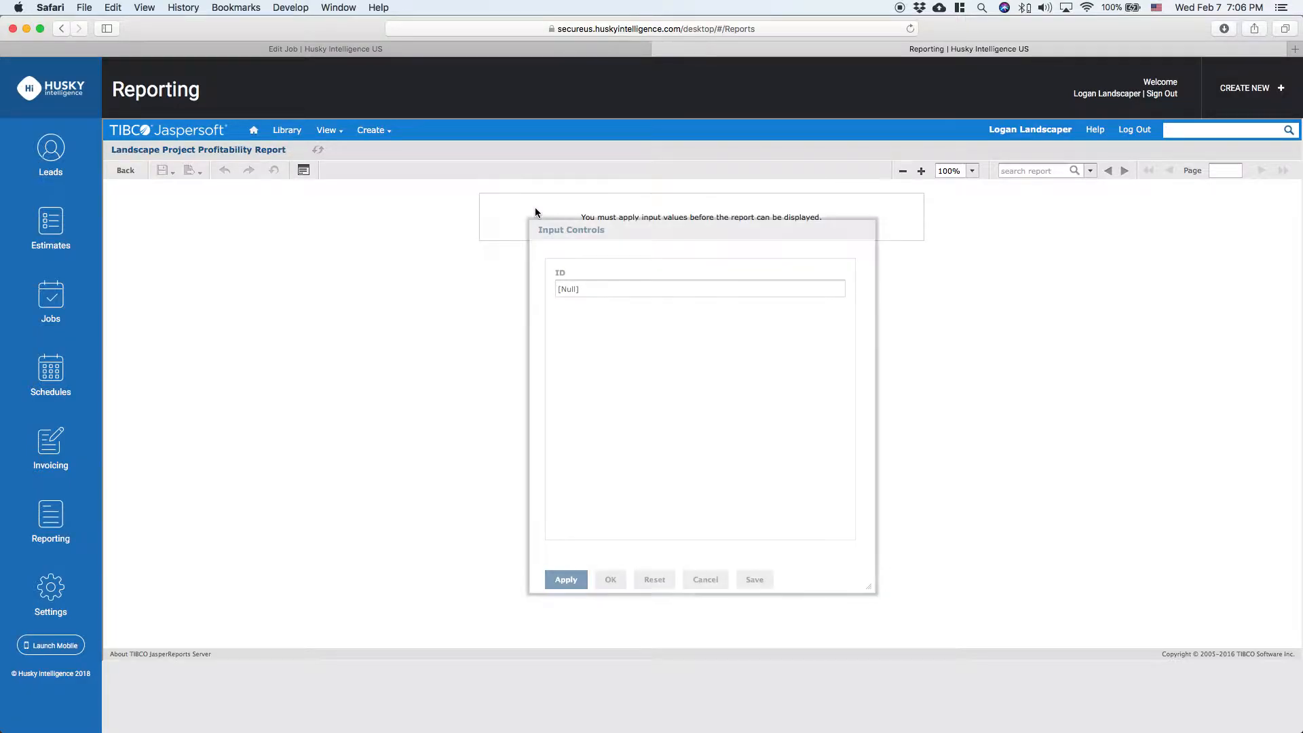
{"action": "left_click", "coordinate": [597, 292]}
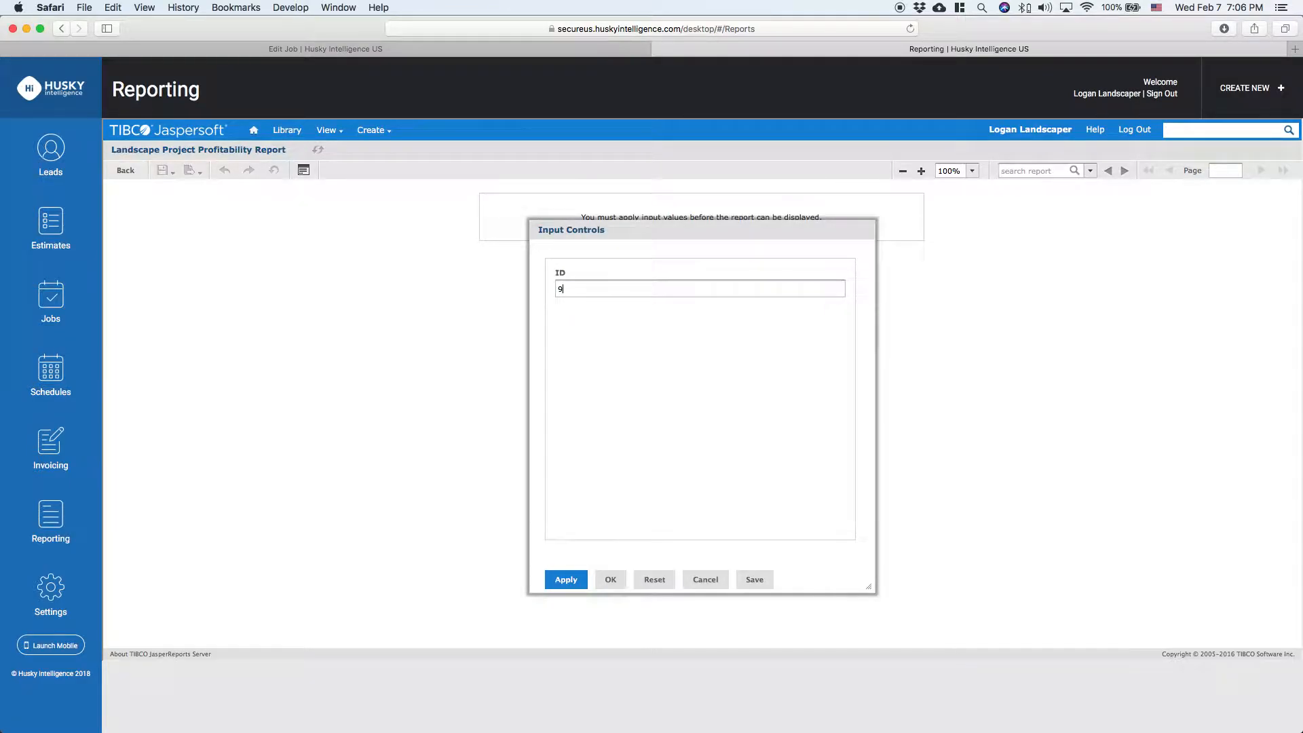
{"action": "left_click", "coordinate": [610, 579]}
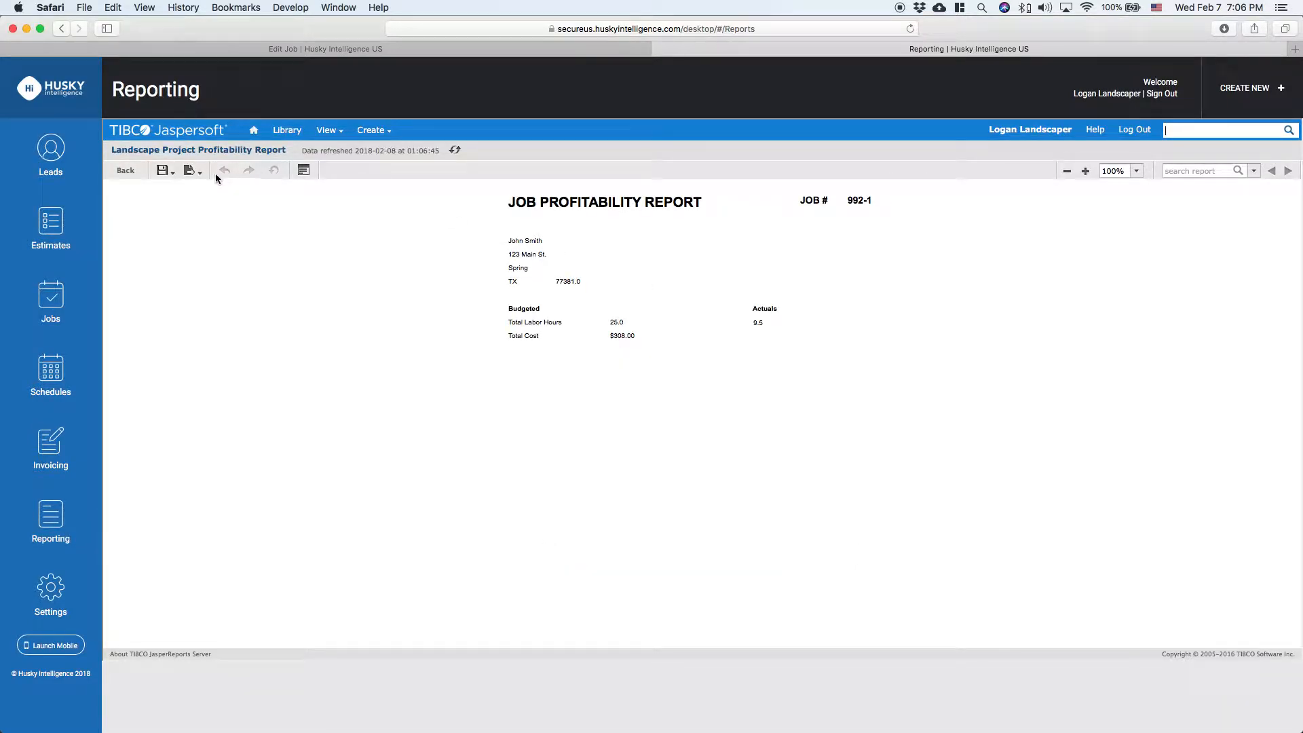
- Export the profitability report as a PDF and compare the budgeted labor hours and cost with the actuals
{"action": "left_click", "coordinate": [192, 171]}
{"action": "left_click", "coordinate": [201, 190]}
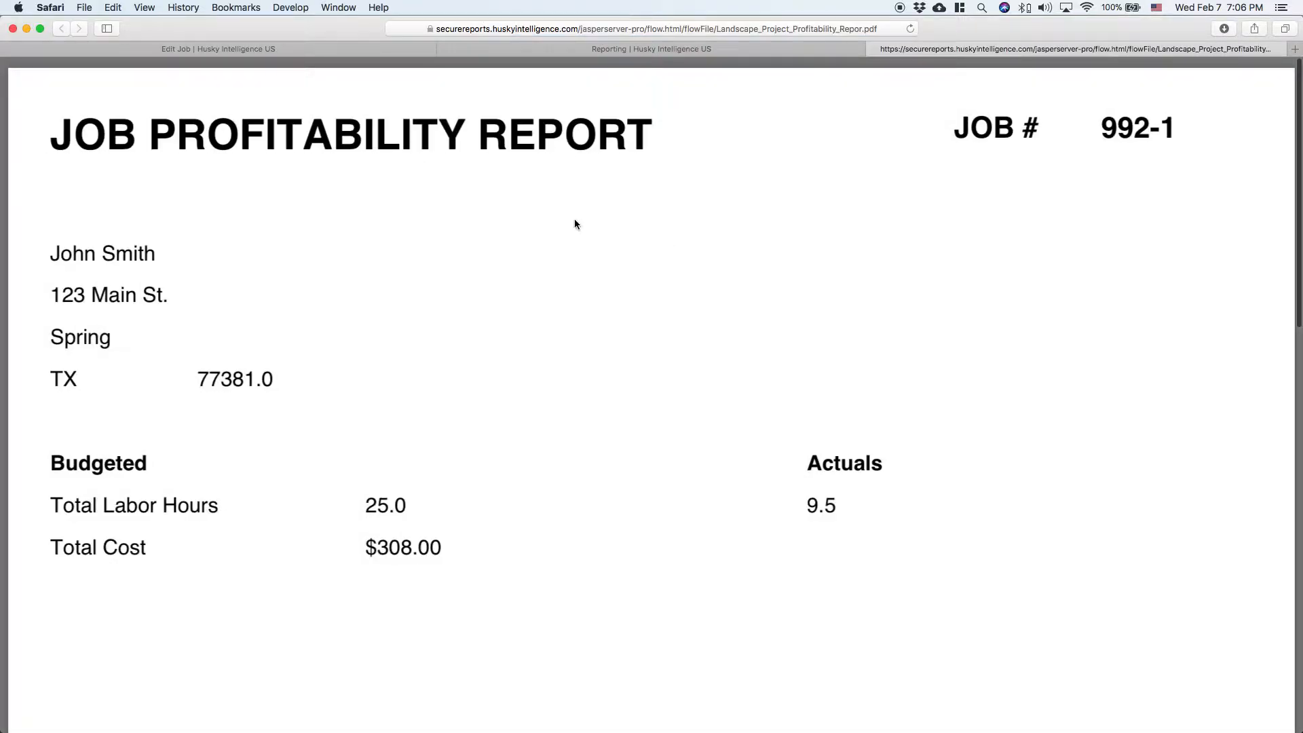
{"action": "left_click", "coordinate": [589, 682]}
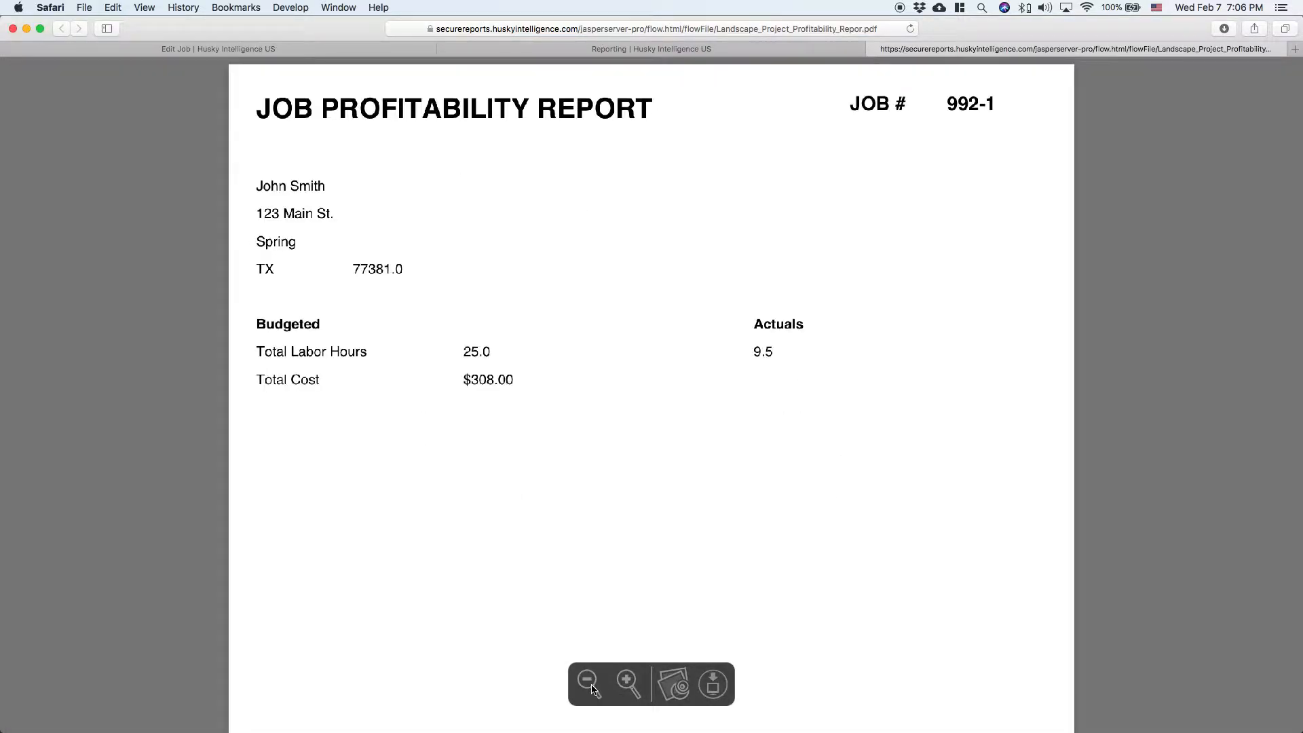
{"action": "left_click_drag", "start_coordinate": [370, 300], "coordinate": [521, 295]}
{"action": "left_click", "coordinate": [514, 296]}
{"action": "left_click", "coordinate": [535, 294]}
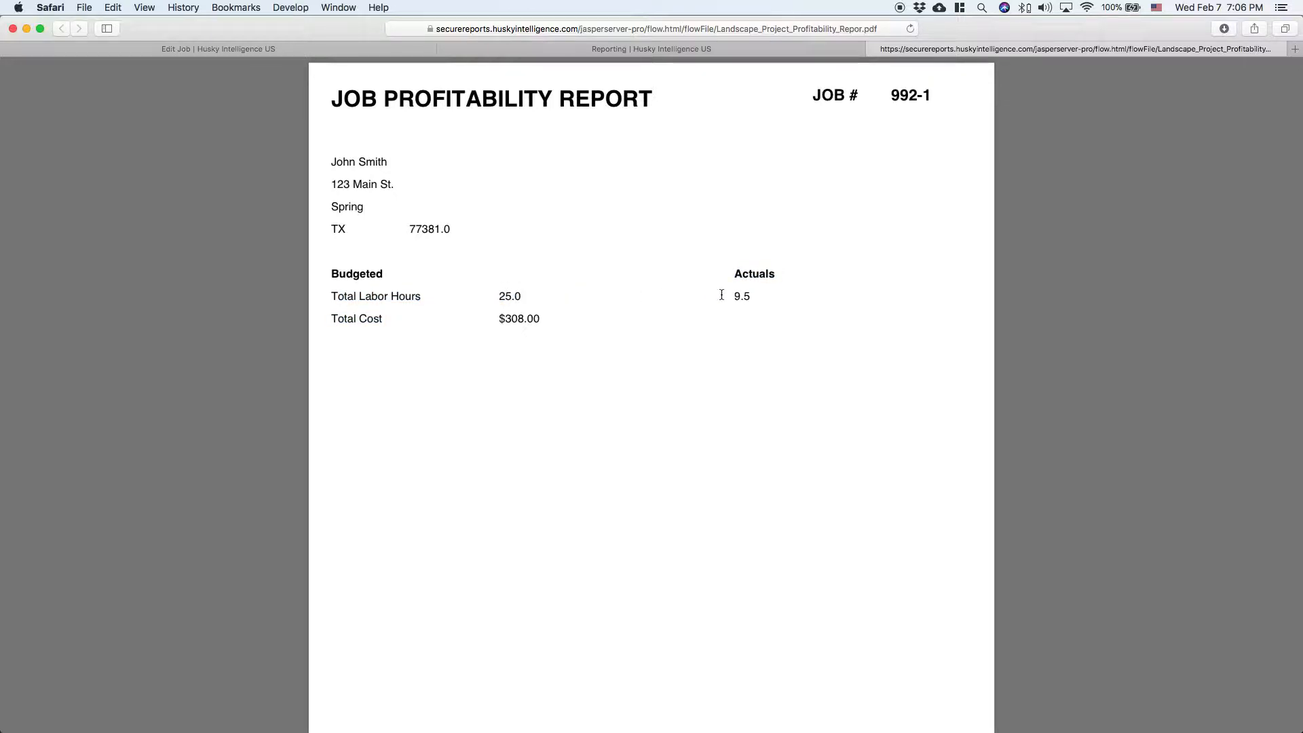
{"action": "left_click_drag", "start_coordinate": [732, 296], "coordinate": [769, 297]}
{"action": "left_click_drag", "start_coordinate": [332, 318], "coordinate": [536, 318]}
{"action": "left_click", "coordinate": [545, 318]}
- Open the won landscape estimate and review its materials and services, total cost, and total labor hours
{"action": "left_click", "coordinate": [703, 51]}
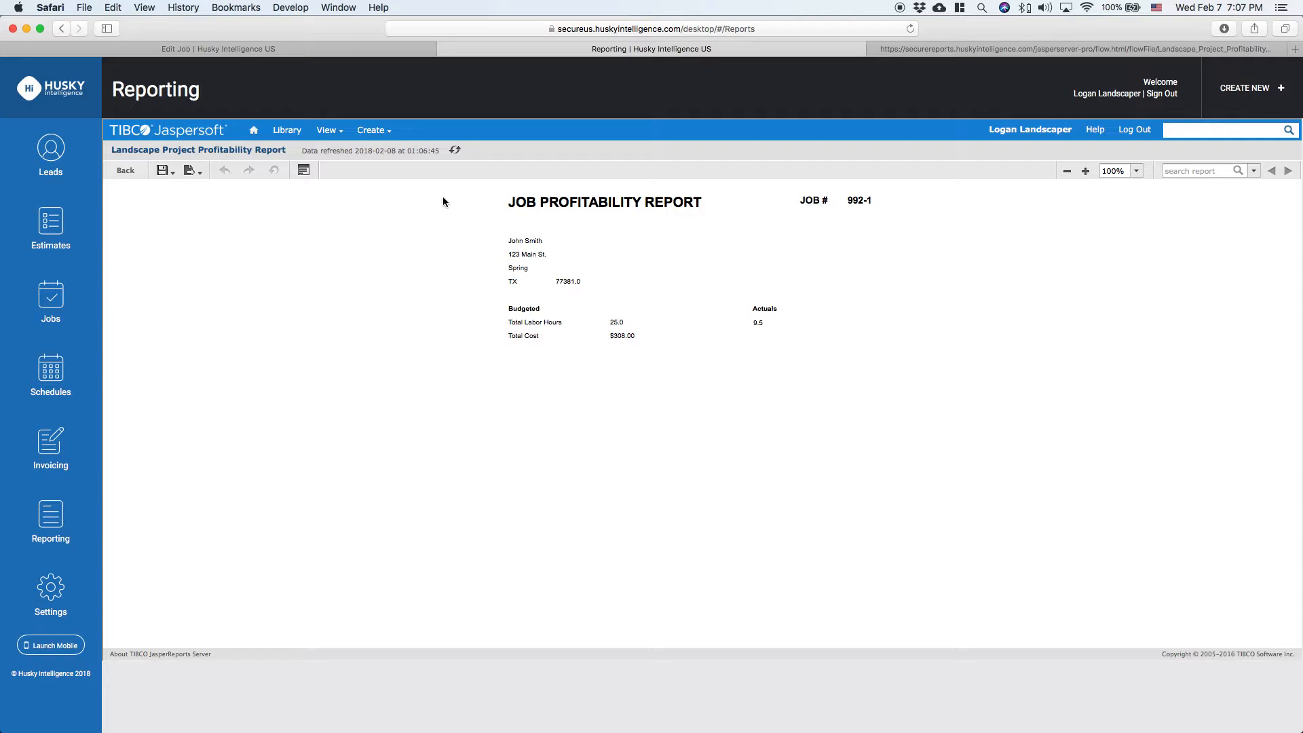
{"action": "left_click", "coordinate": [375, 49]}
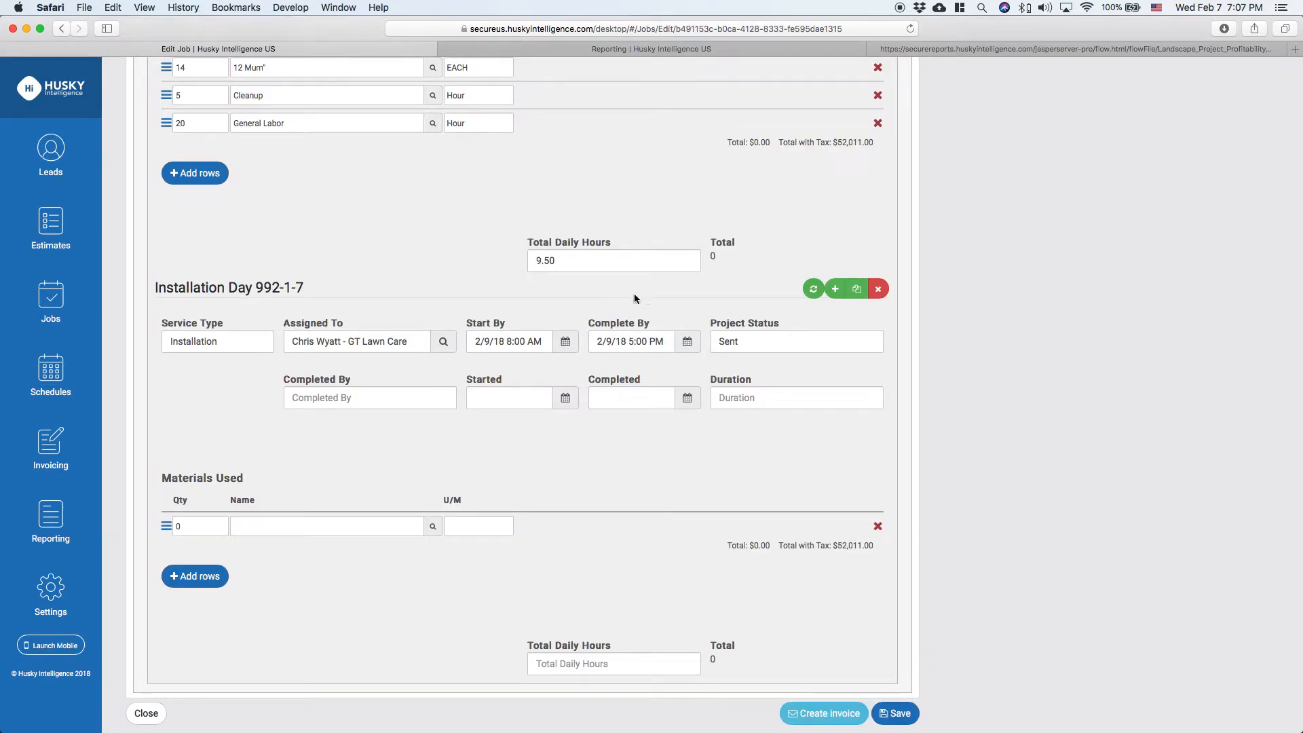
{"action": "left_click", "coordinate": [45, 226]}
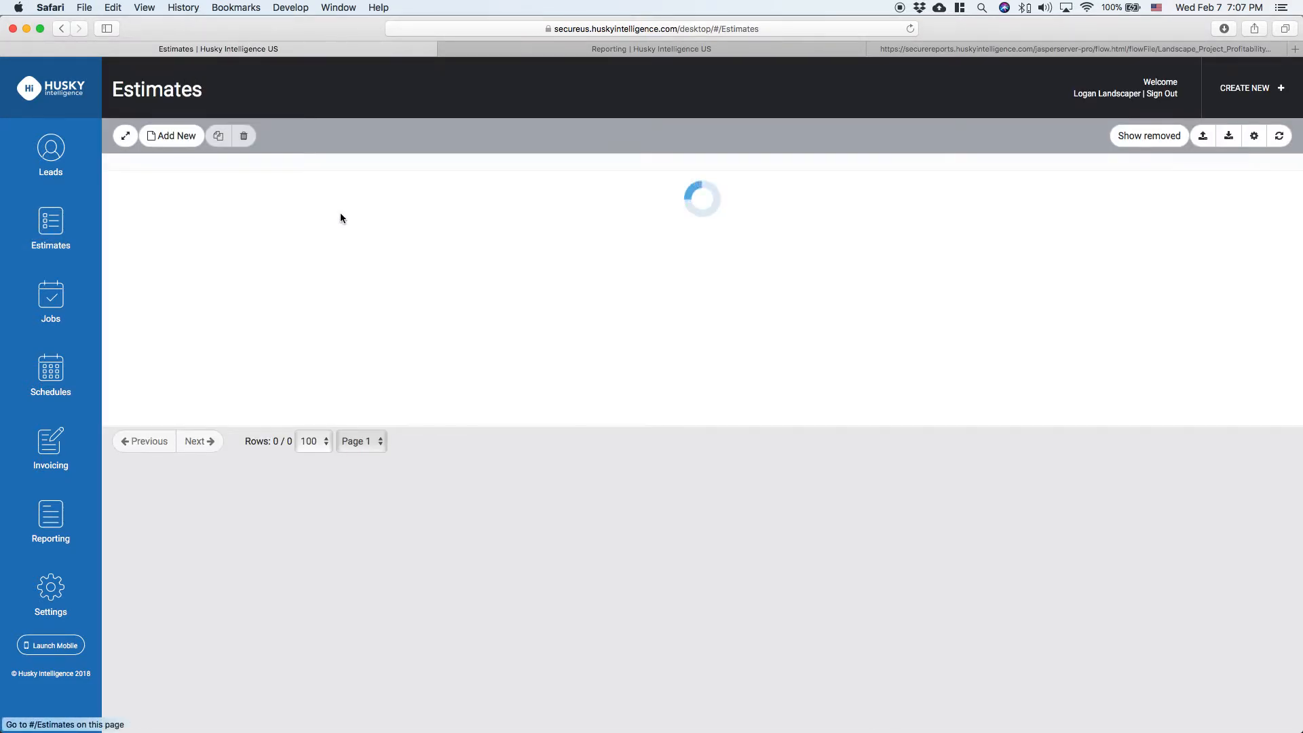
{"action": "left_click", "coordinate": [360, 215]}
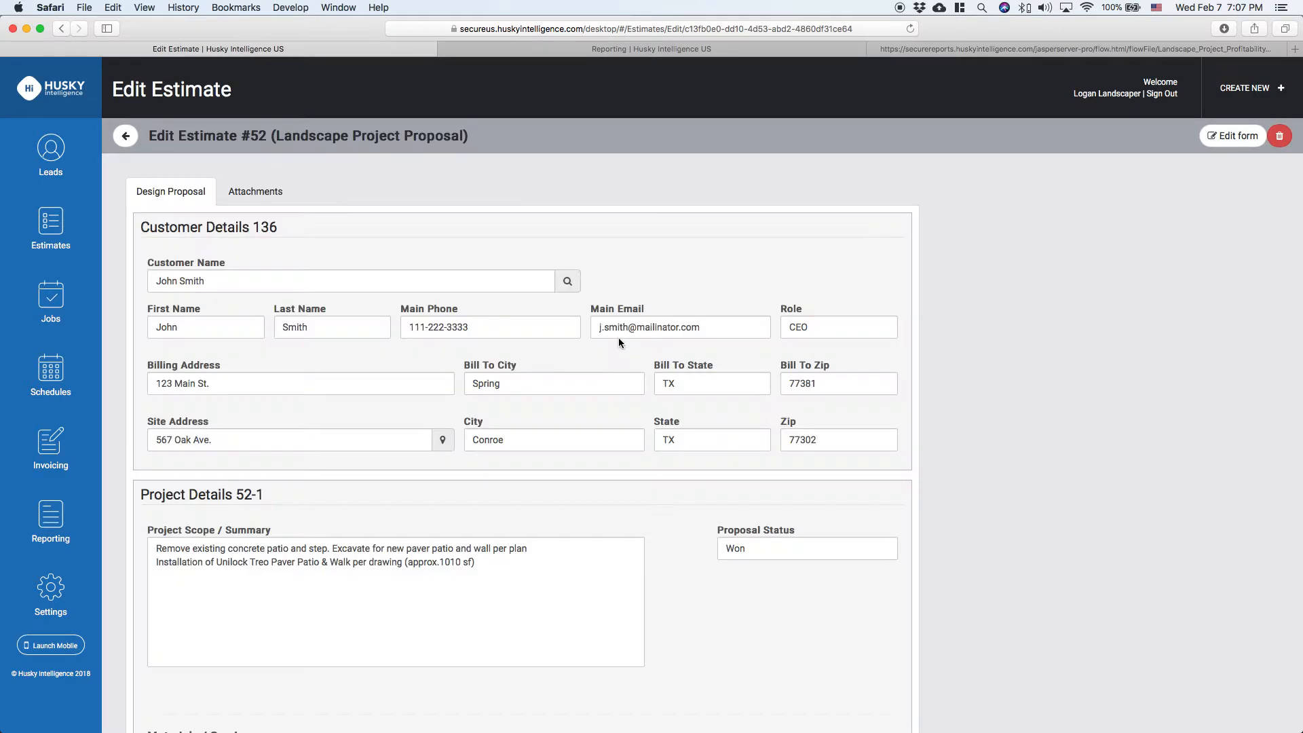
{"action": "scroll", "coordinate": [605, 352], "scroll_direction": "down", "scroll_amount": 10}
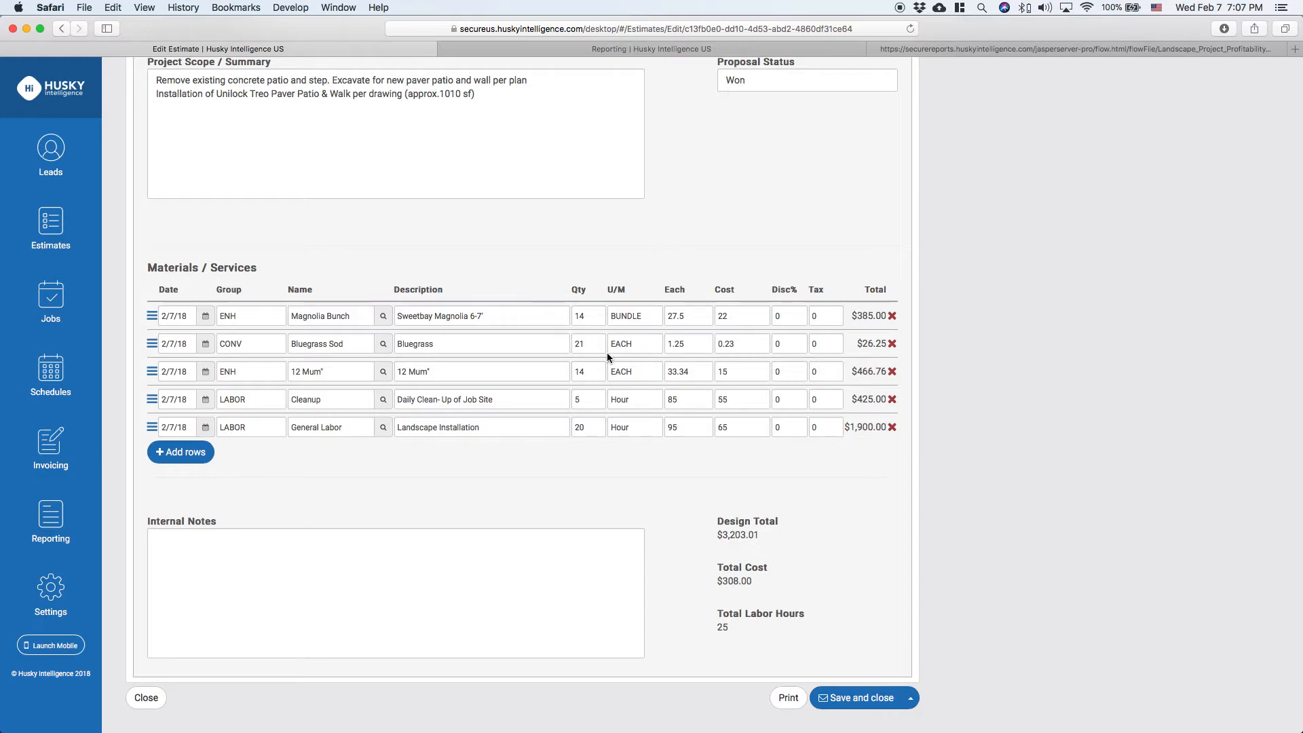
- Reopen the installation job to review its budgeted materials and first day's total daily hours, and return to the home page
{"action": "left_click", "coordinate": [51, 302]}
{"action": "left_click", "coordinate": [285, 216]}
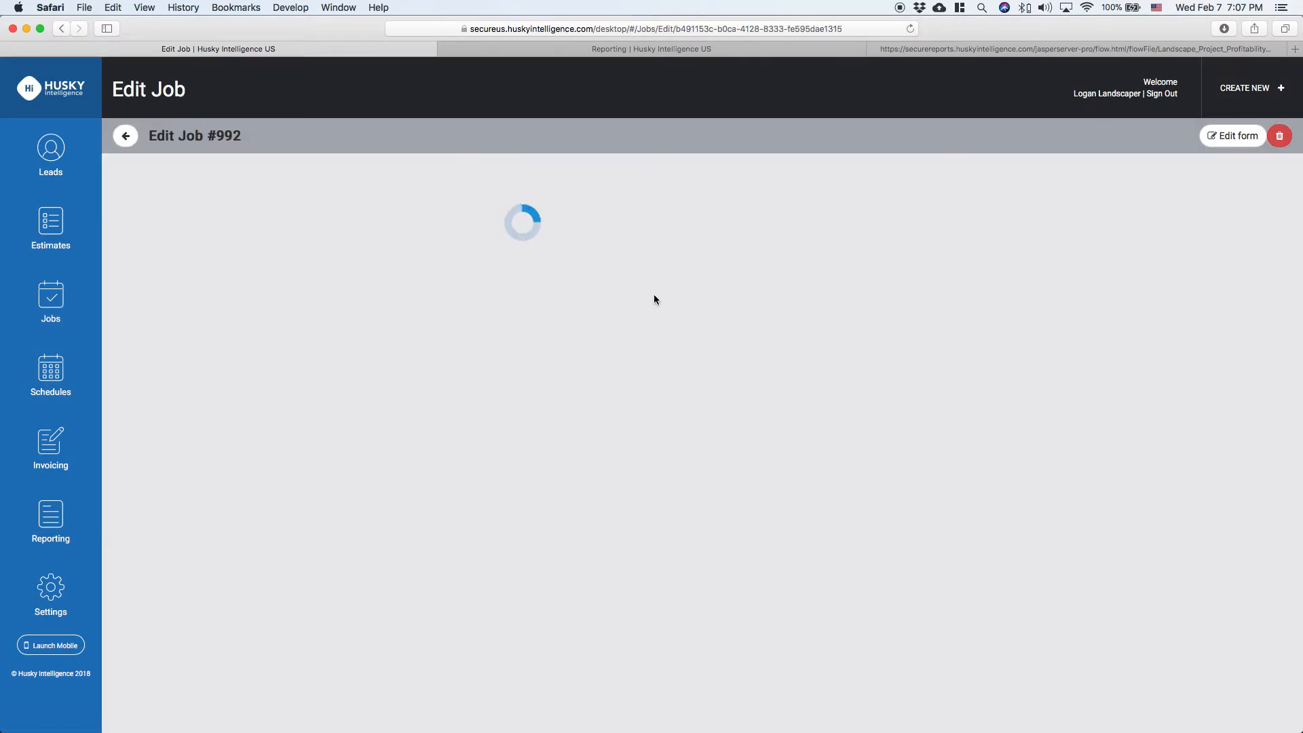
{"action": "scroll", "coordinate": [654, 294], "scroll_direction": "down", "scroll_amount": 5}
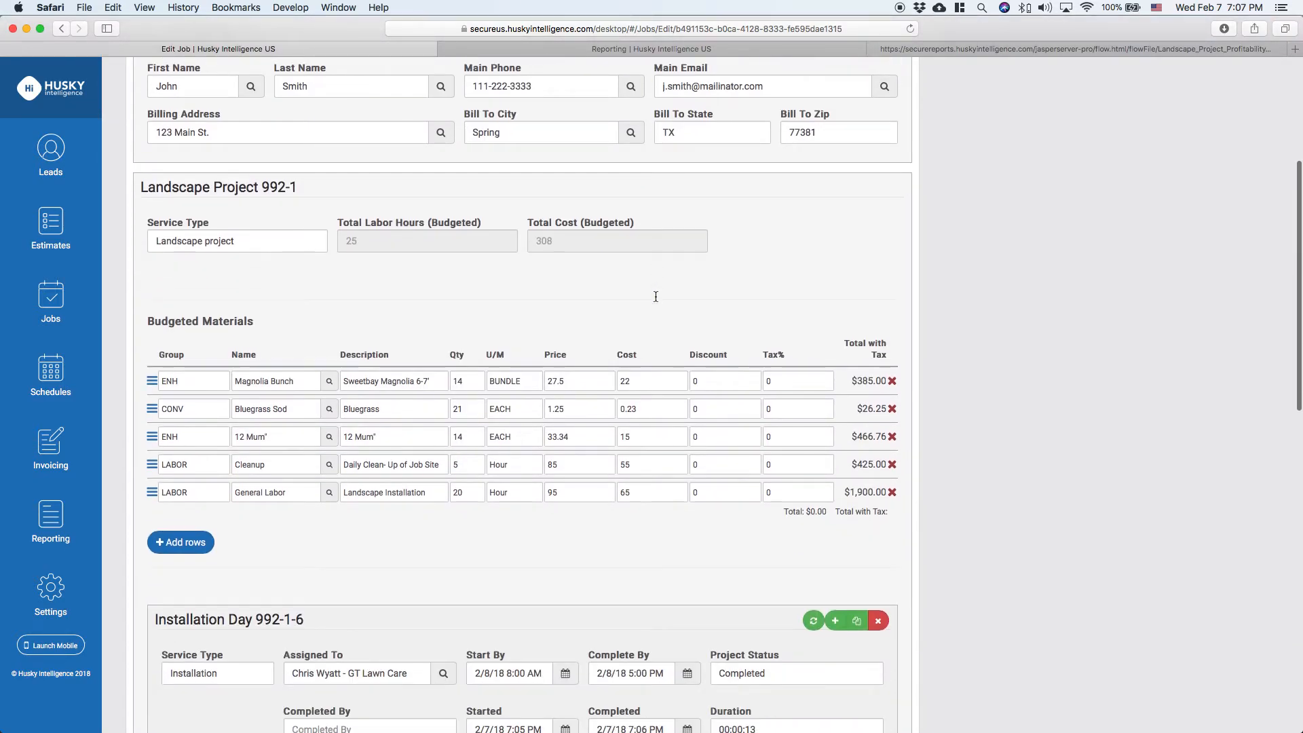
{"action": "scroll", "coordinate": [653, 295], "scroll_direction": "down", "scroll_amount": 10}
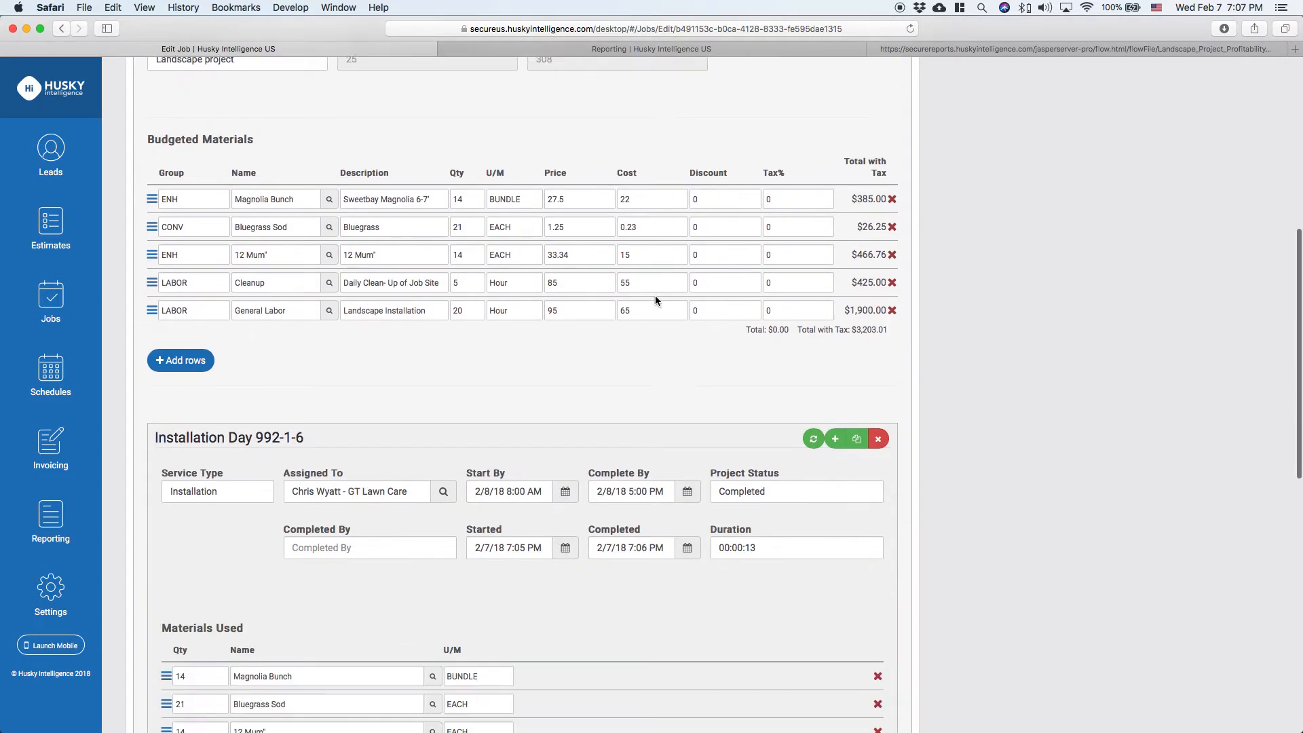
{"action": "left_click_drag", "start_coordinate": [559, 379], "coordinate": [514, 380]}
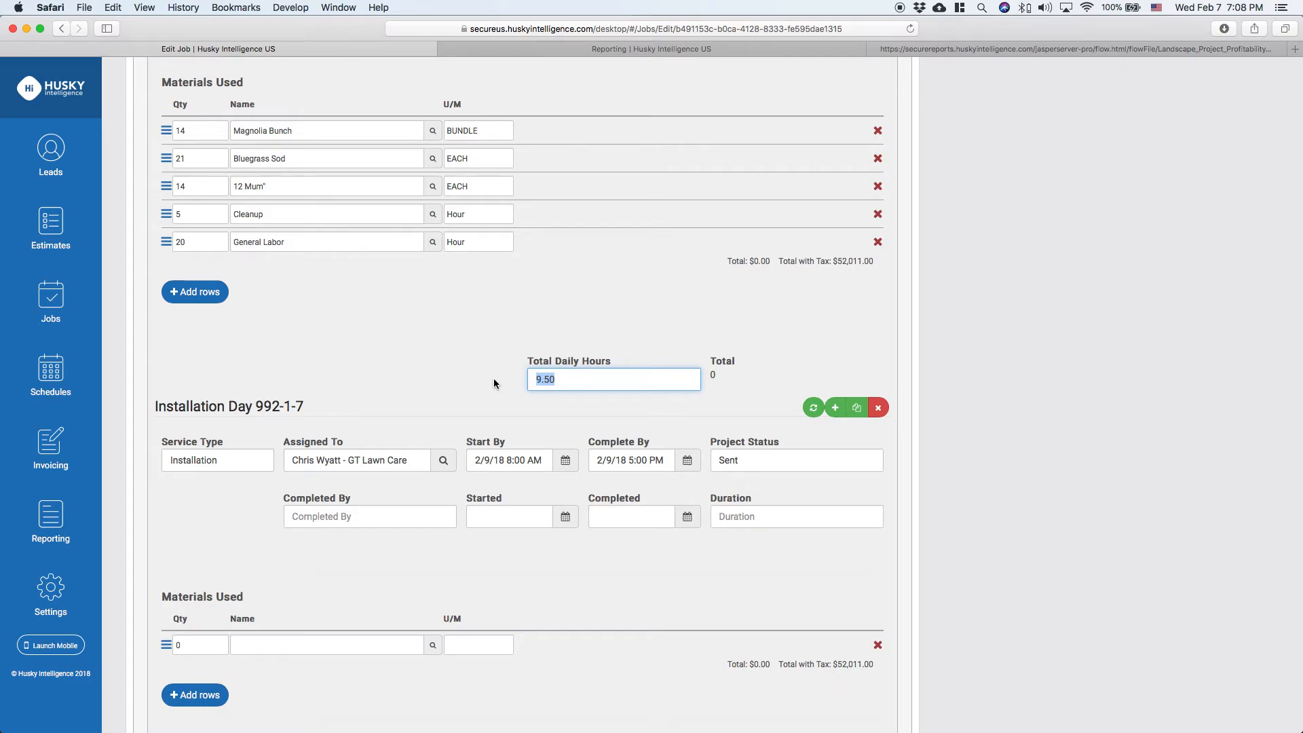
{"action": "left_click", "coordinate": [51, 88]}
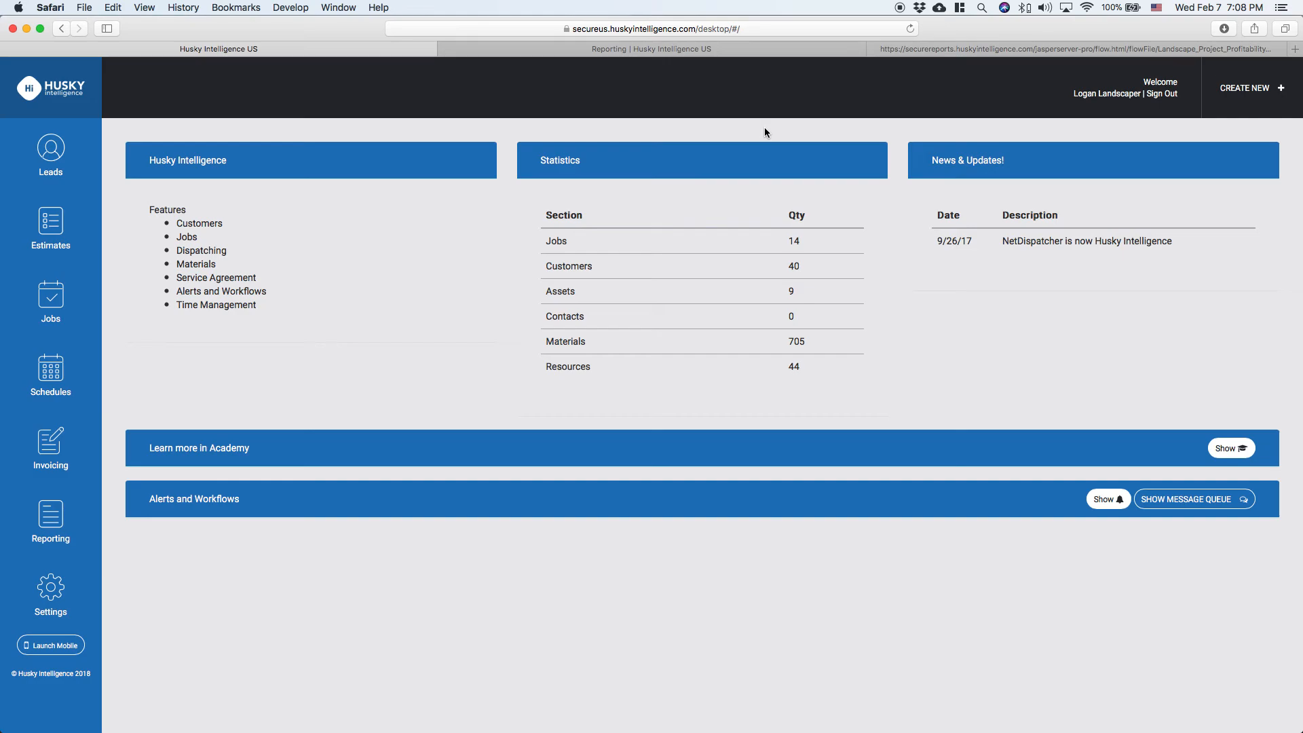